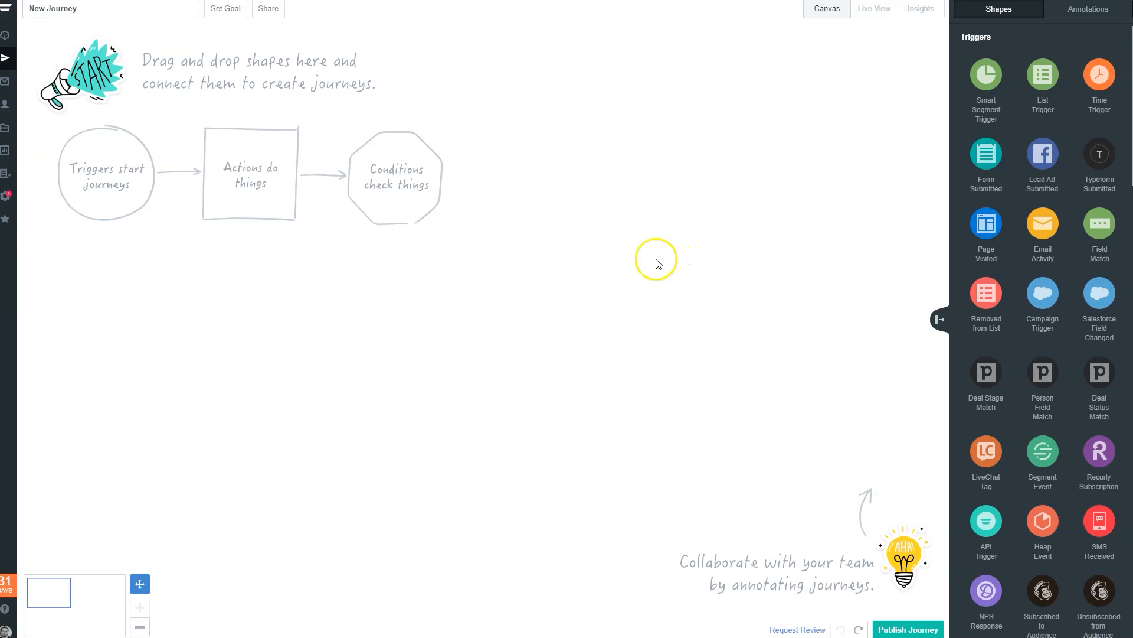
Add a Form Submitted trigger and an Add to List action to the canvas, and connect the trigger to the action.
left_click_drag(979, 168, 108, 171)
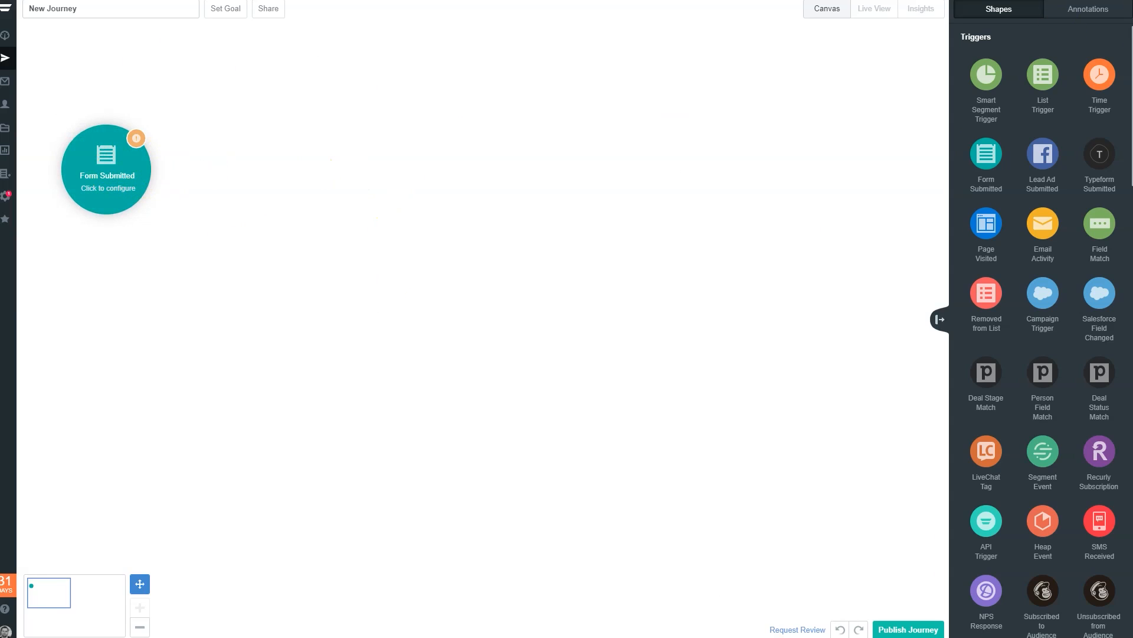
scroll(1033, 110, "down", 10)
scroll(1036, 105, "down", 2)
scroll(1033, 110, "up", 3)
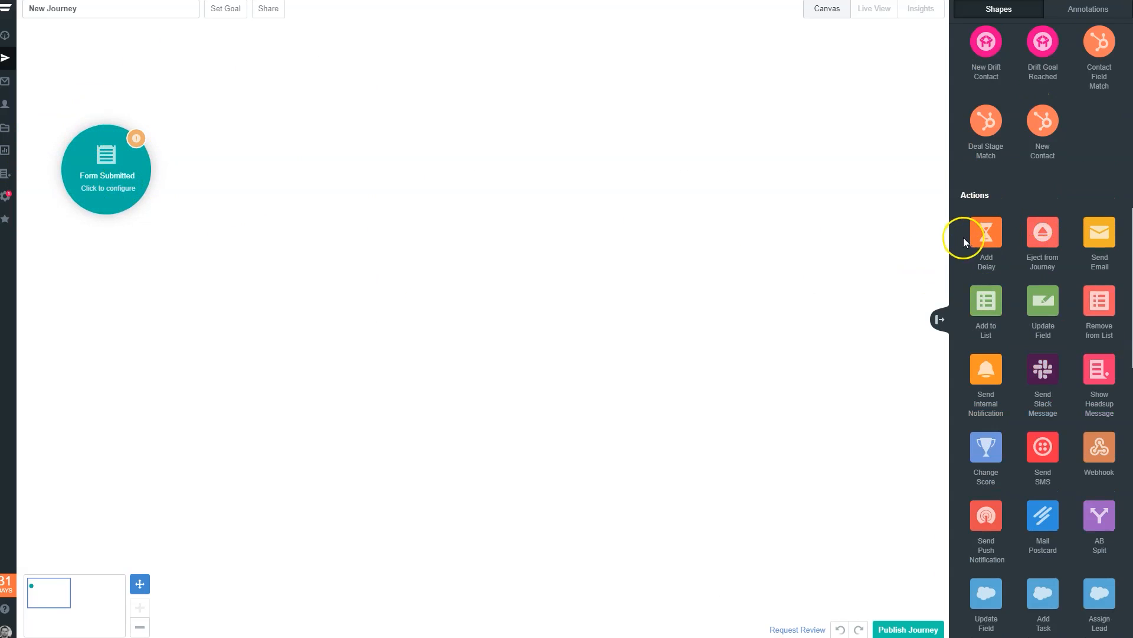
left_click_drag(983, 307, 271, 170)
mouse_move(147, 176)
left_click_drag(147, 171, 257, 170)
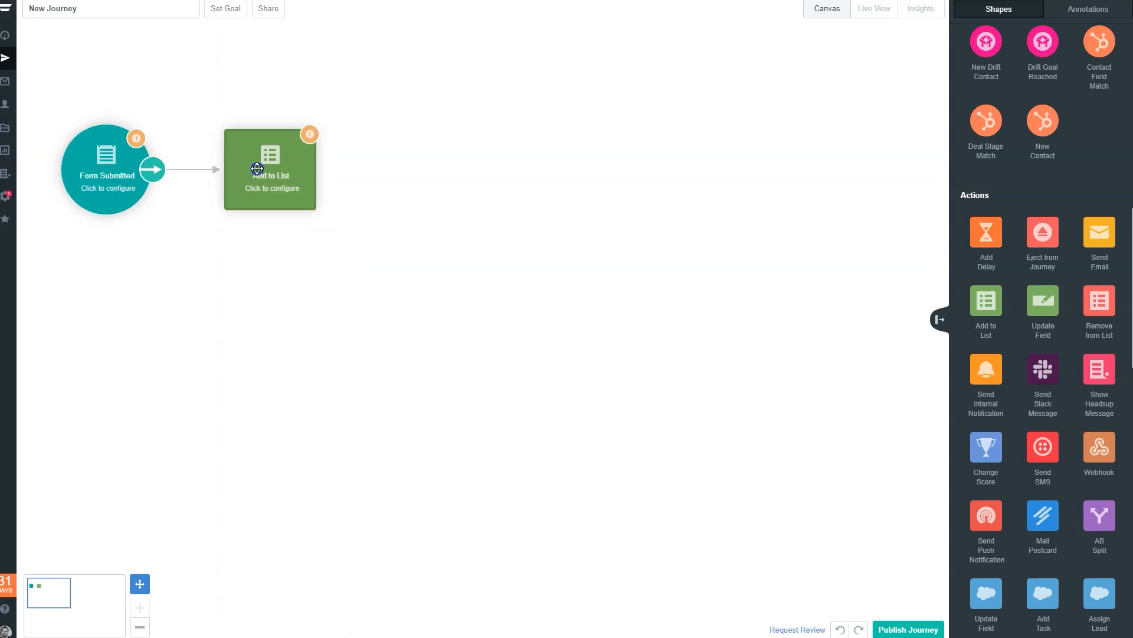
Set the Add to List action's contact list to Sunset Contacts.
left_click(296, 171)
left_click(408, 180)
left_click(376, 217)
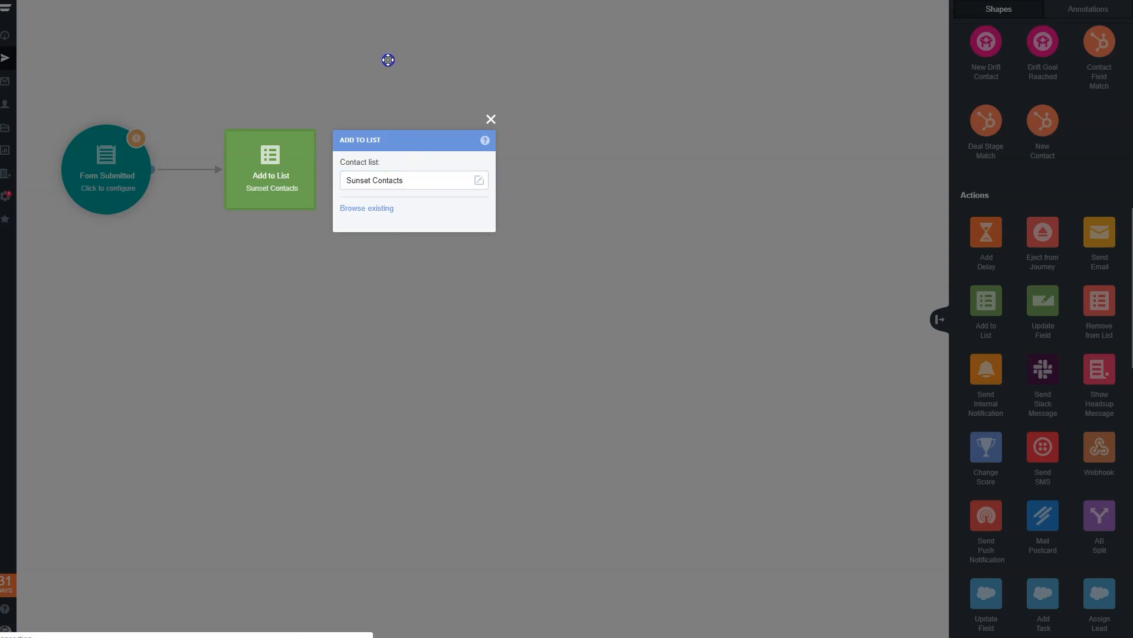
left_click(295, 148)
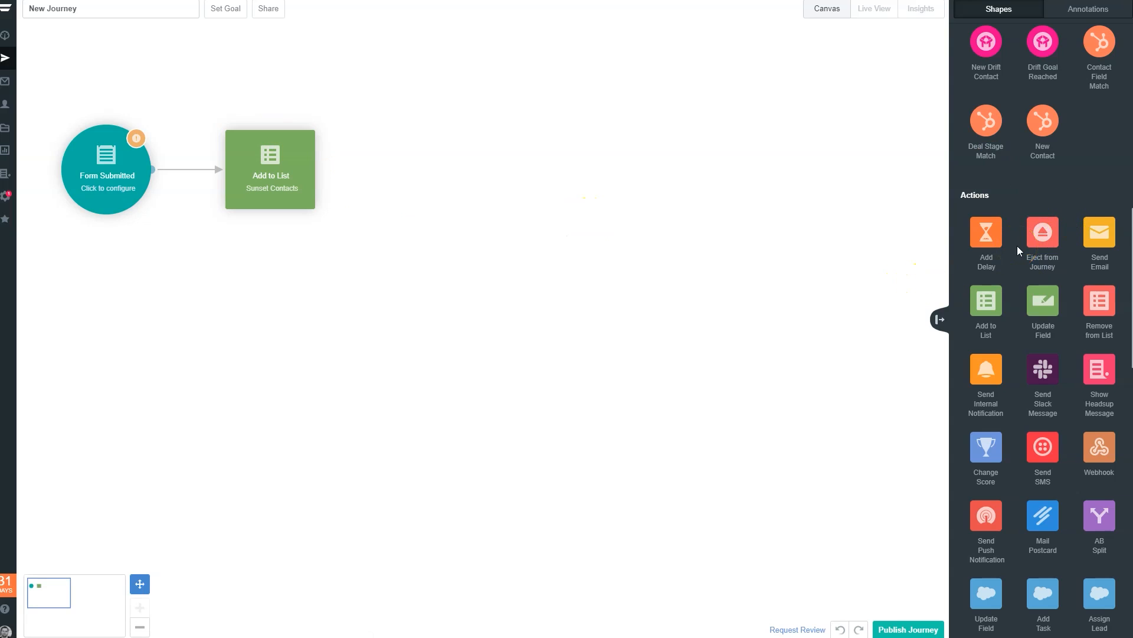
Add a Send Email action beside Add to List and connect Add to List to it.
left_click_drag(1104, 248, 445, 171)
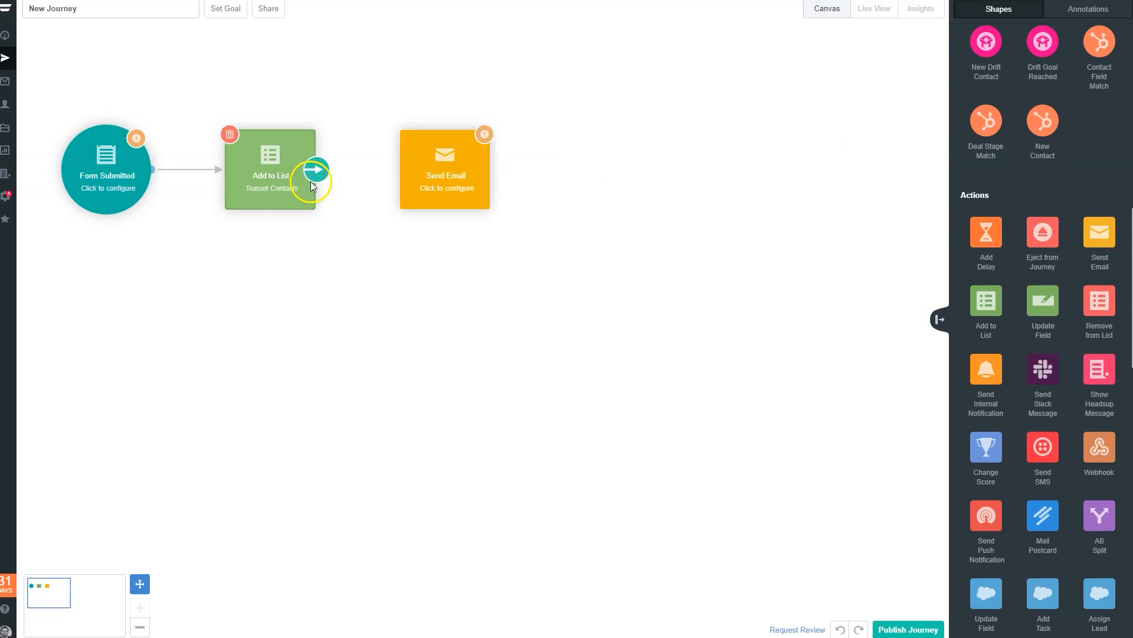
left_click_drag(316, 170, 426, 171)
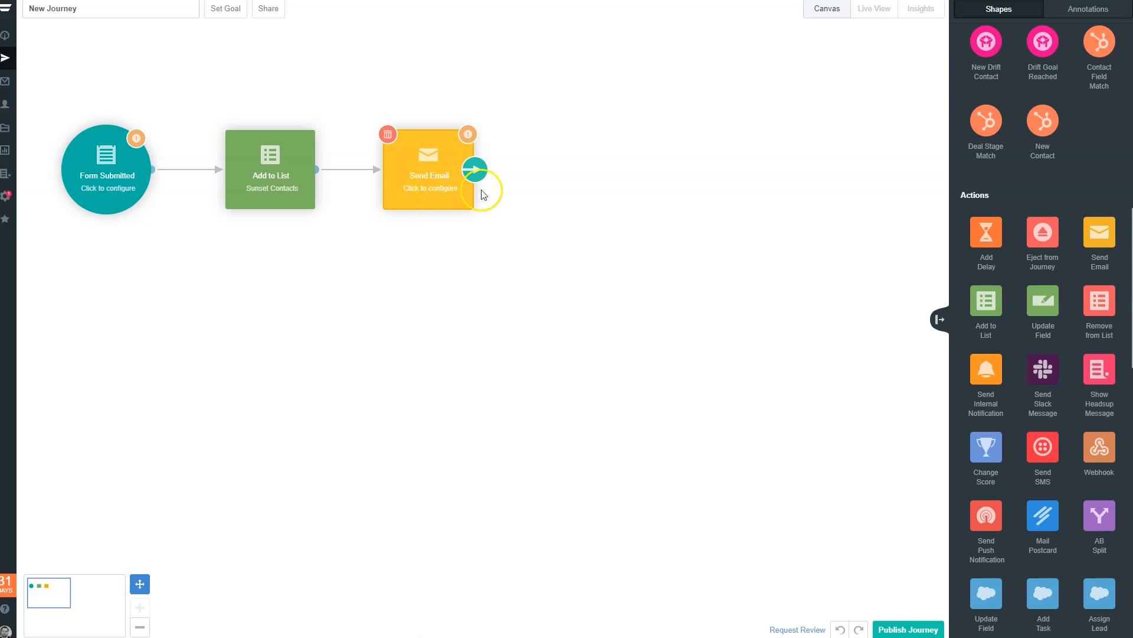
Examine the Send Email action's settings and its options for creating a new email, leaving the action unconfigured.
mouse_move(421, 136)
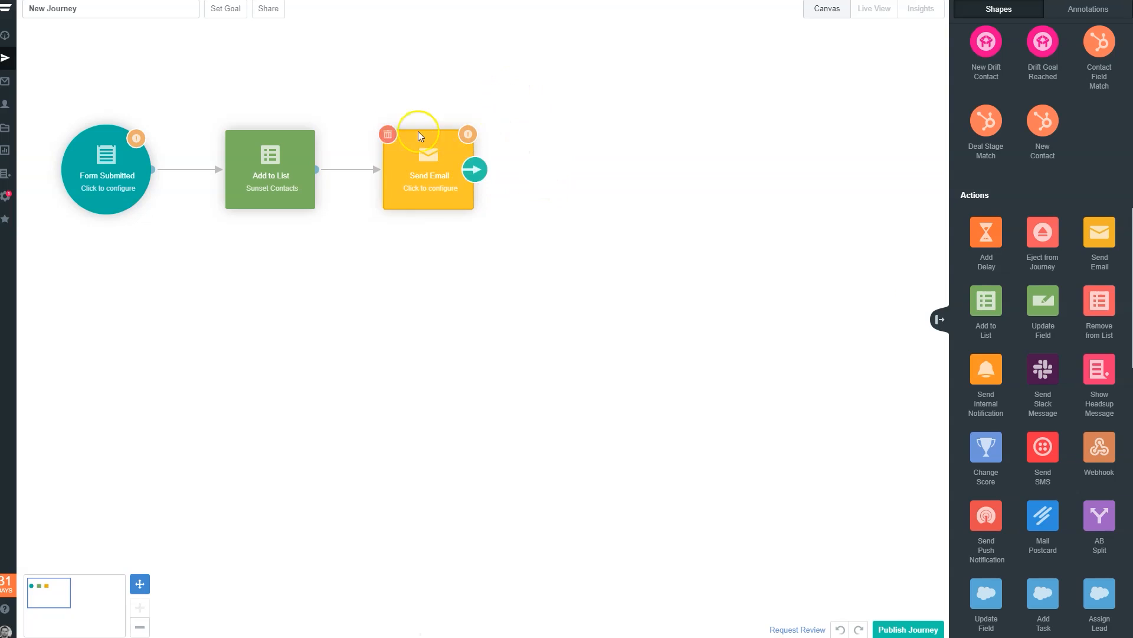
left_click(434, 176)
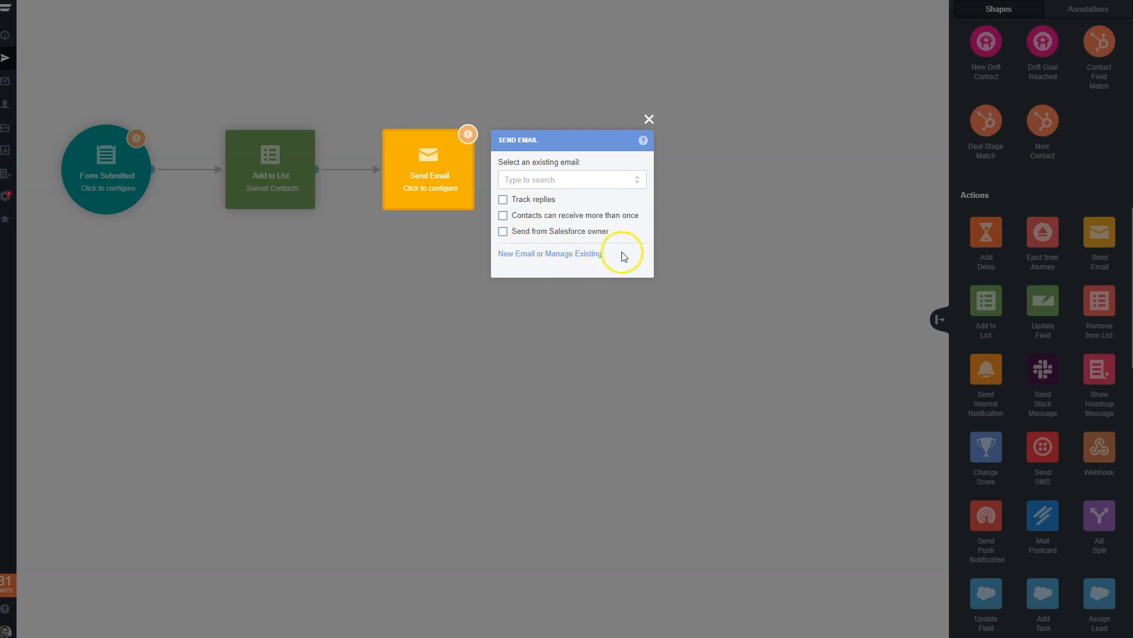
left_click(523, 259)
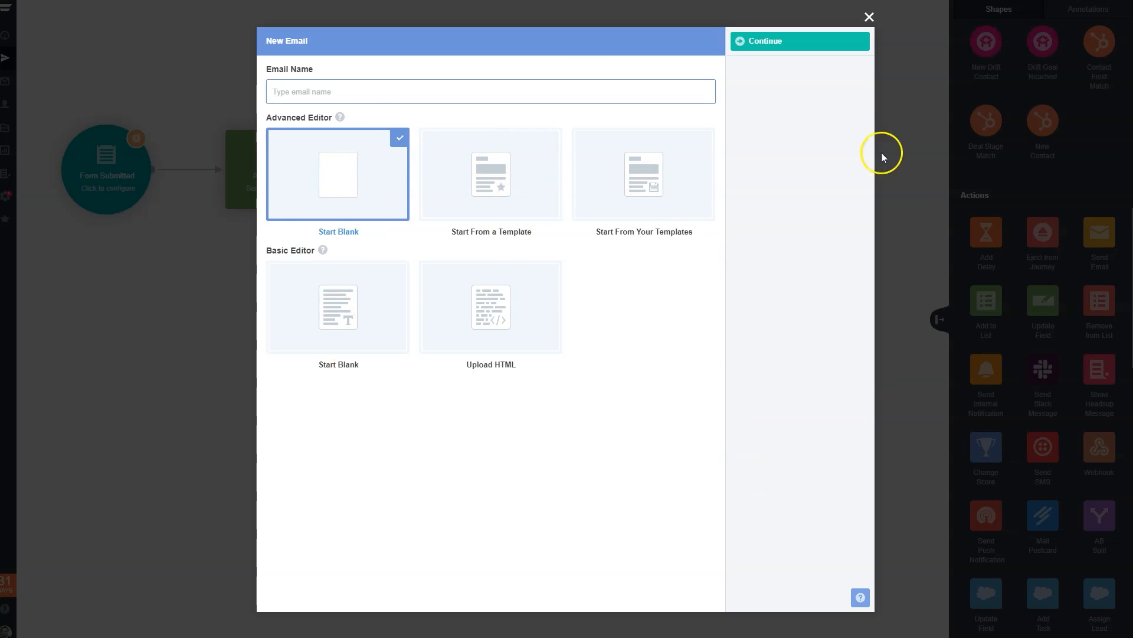
left_click(869, 17)
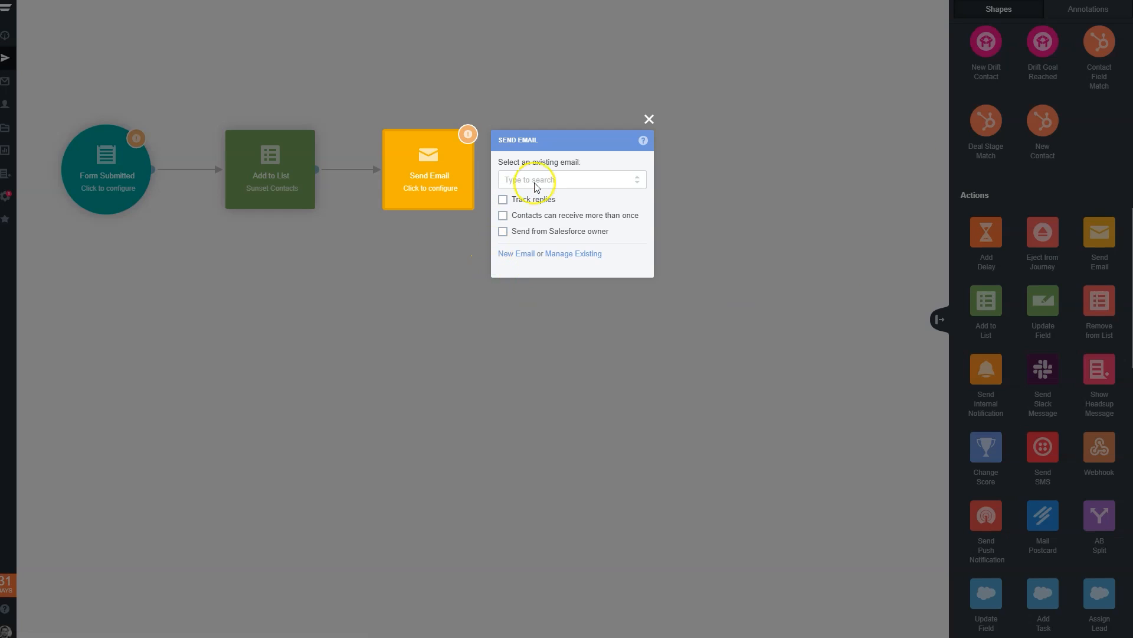
left_click(762, 109)
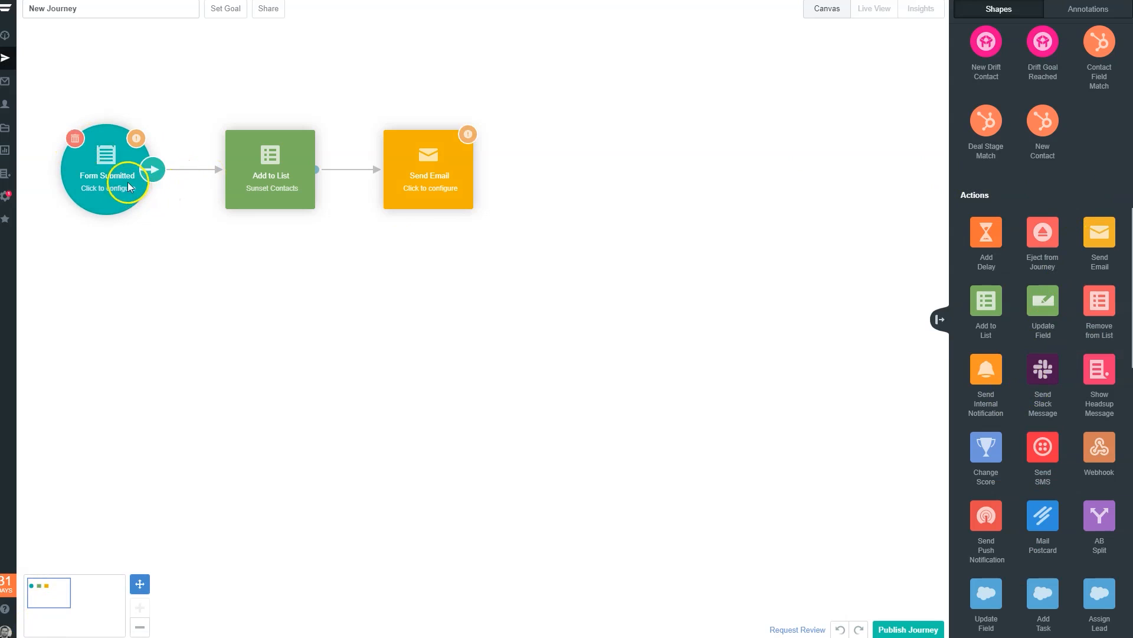
Add a Facebook Add to Audience action below the Form Submitted trigger and connect the trigger to it.
scroll(1042, 437, "down", 10)
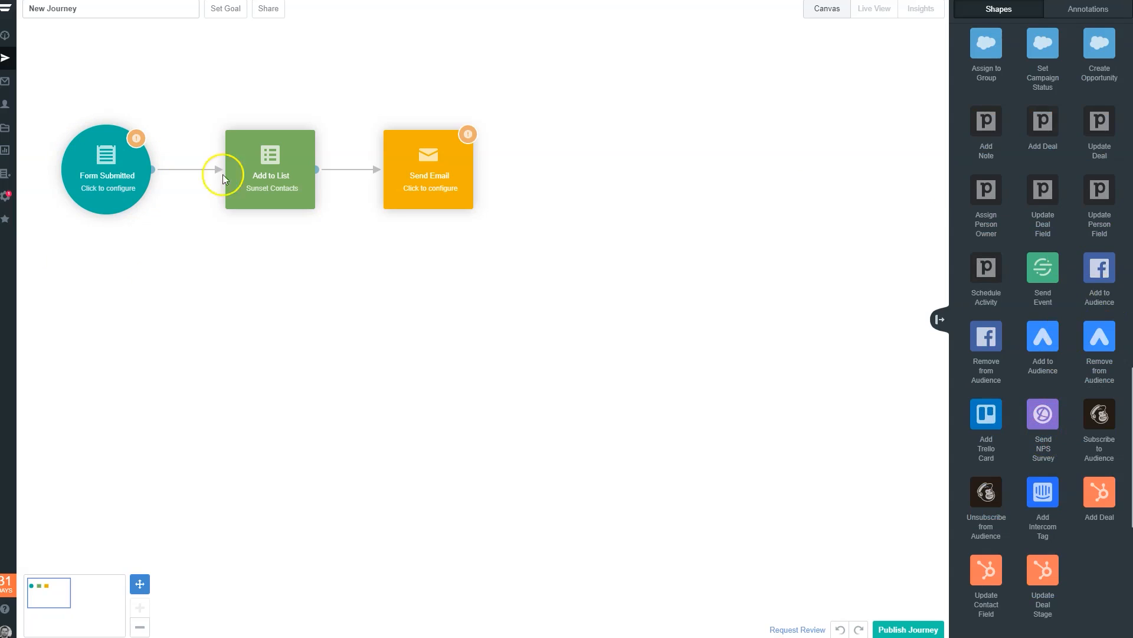
left_click_drag(1097, 280, 101, 296)
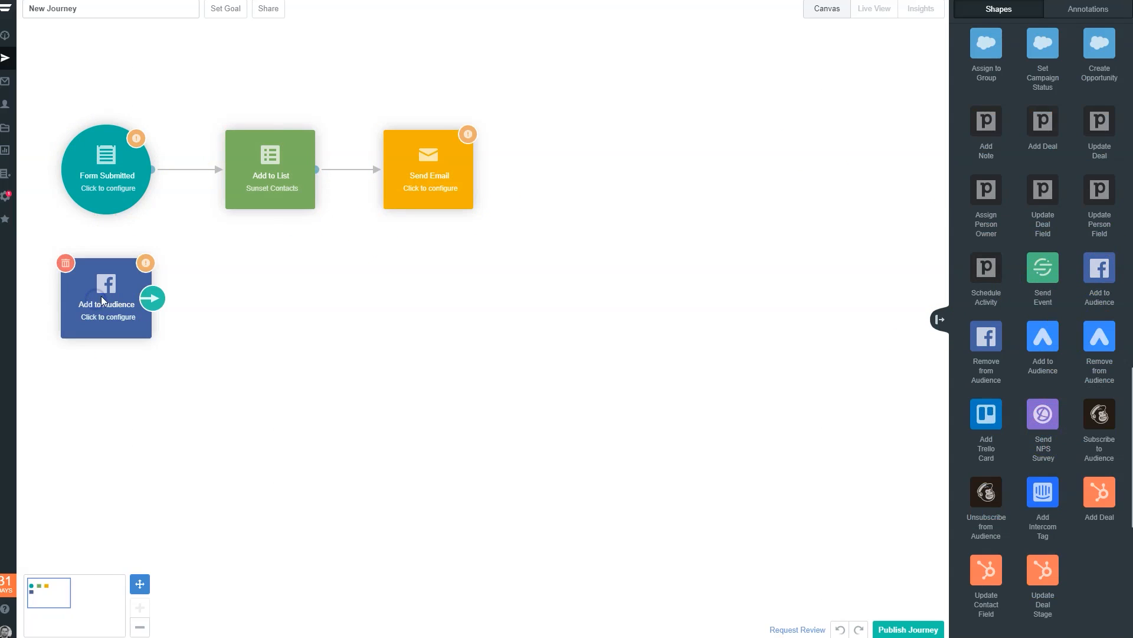
left_click_drag(152, 169, 104, 289)
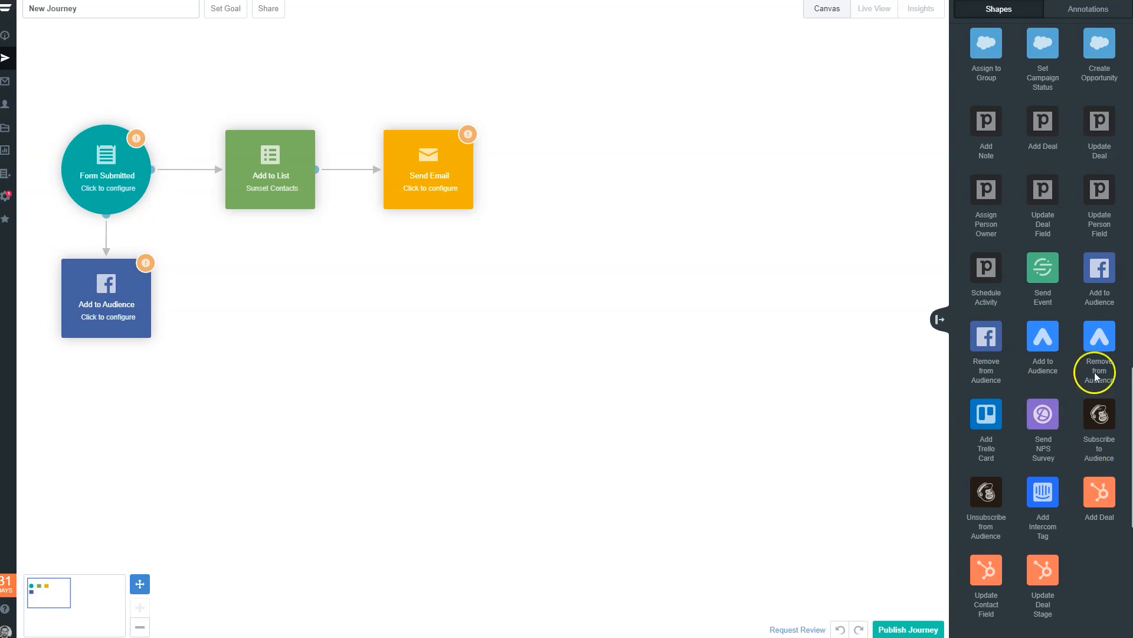
Add a Send SMS action below the Facebook Add to Audience action and connect Add to Audience to it.
scroll(1050, 531, "up", 10)
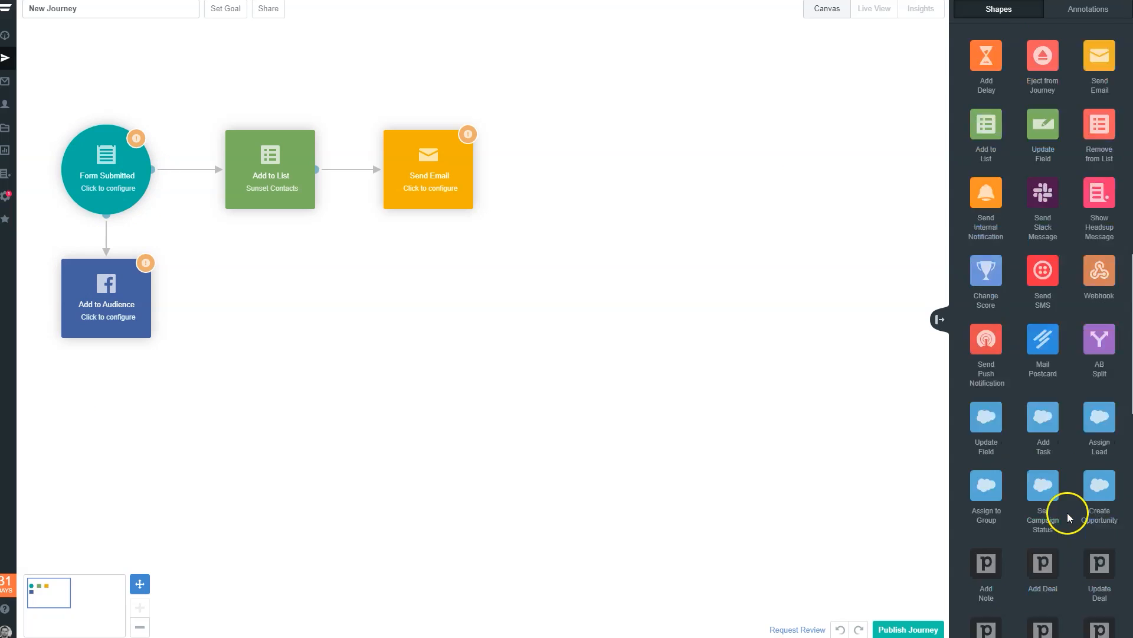
scroll(1061, 503, "up", 3)
scroll(1051, 472, "down", 5)
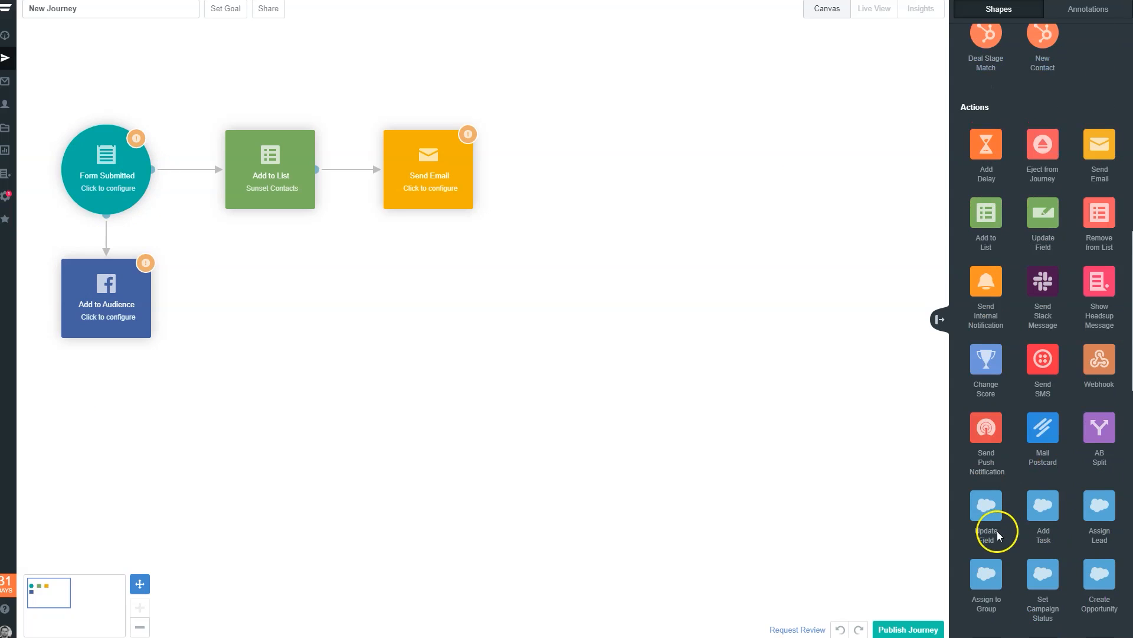
left_click_drag(1038, 352, 102, 432)
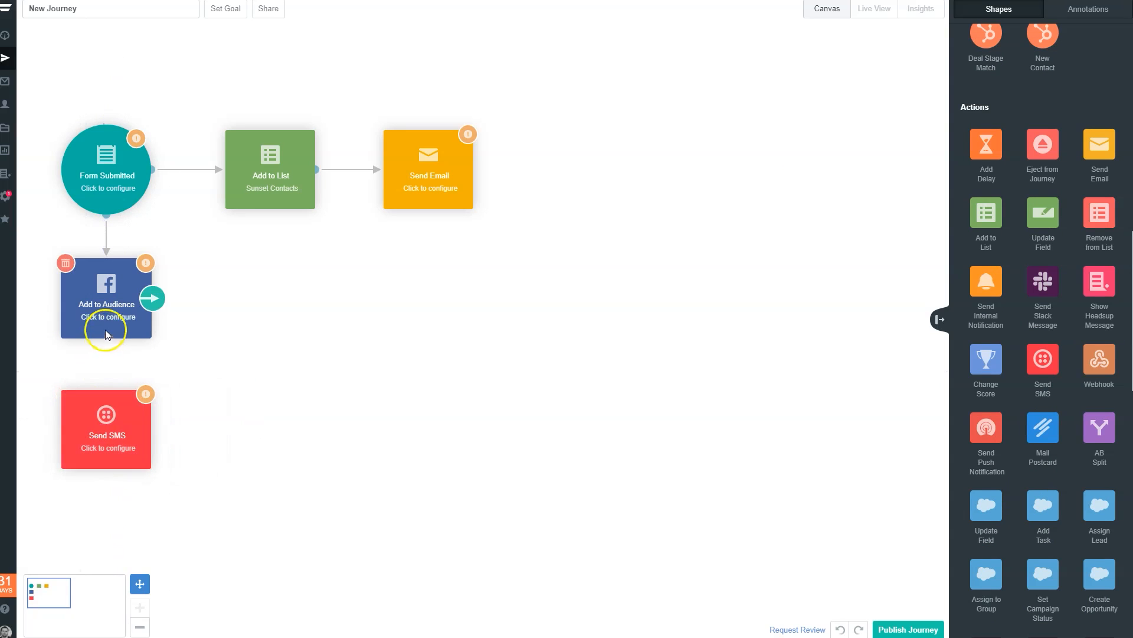
mouse_move(100, 424)
left_mouse_down()
mouse_move(106, 444)
mouse_move(117, 437)
left_mouse_up()
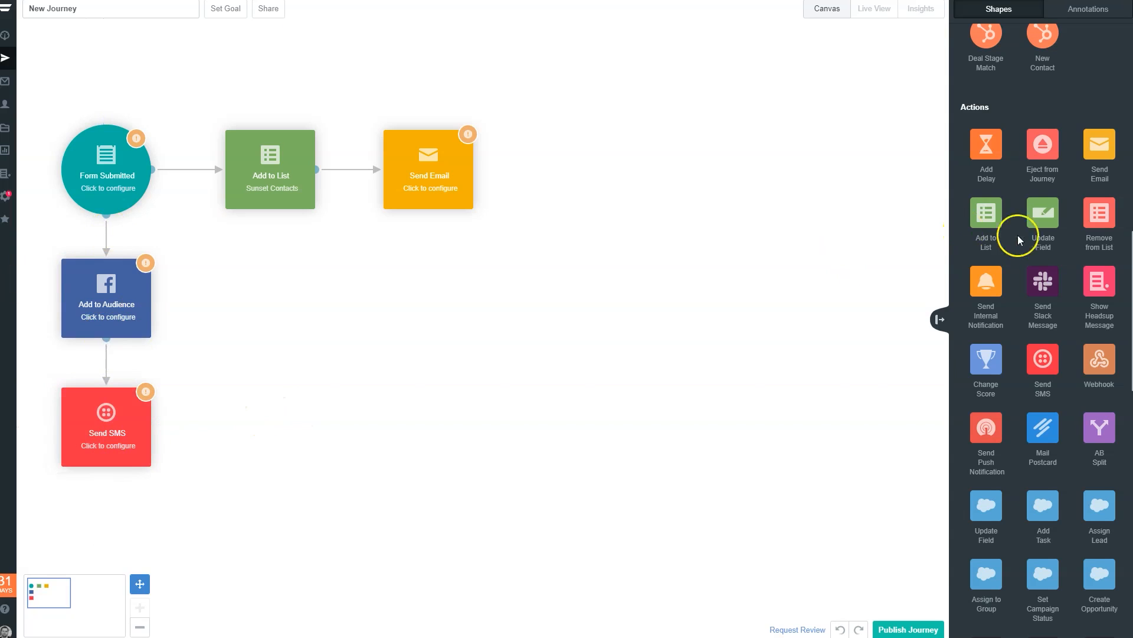
mouse_move(111, 435)
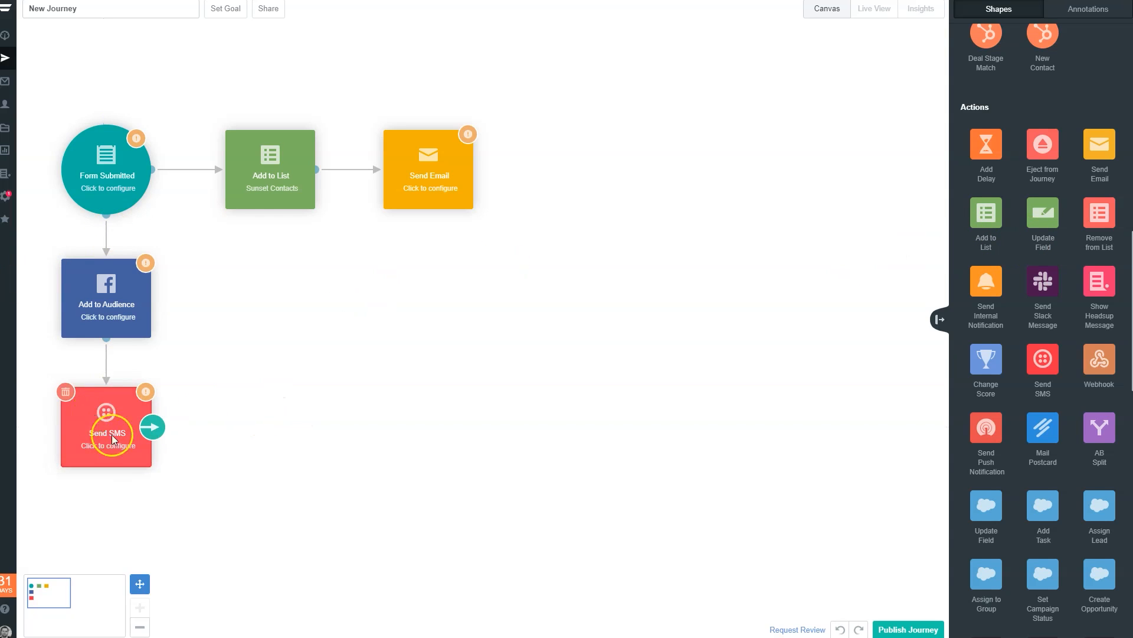
mouse_move(433, 171)
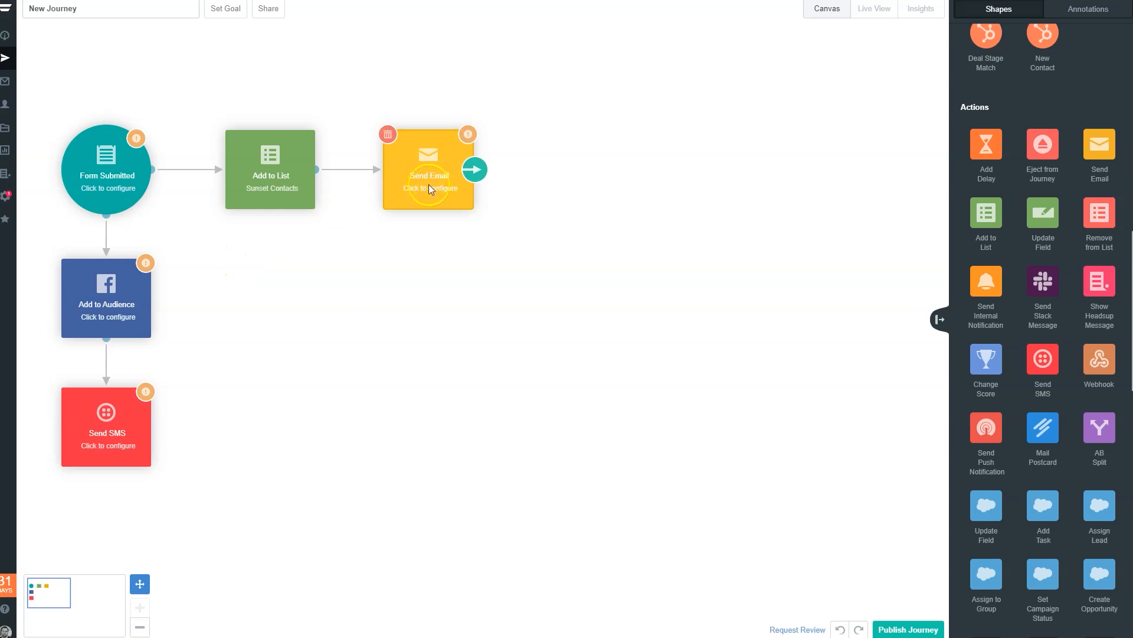
Add a title annotation reading "Welcome & Delivery" and place it, reduced in size, just above the Send Email action.
scroll(1080, 228, "up", 6)
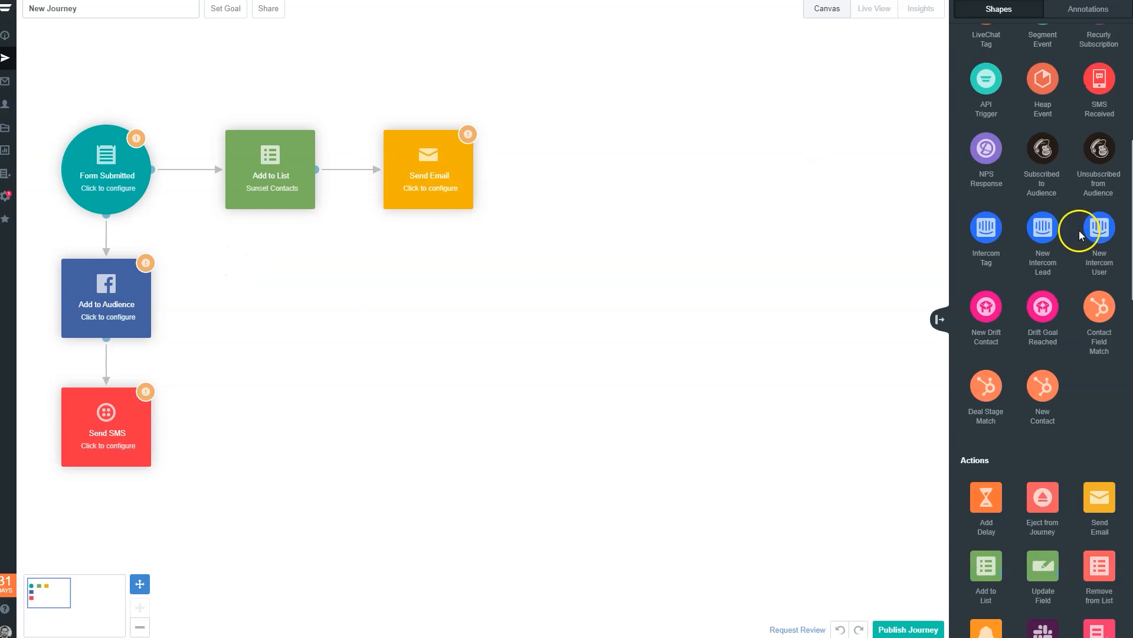
left_click(1090, 16)
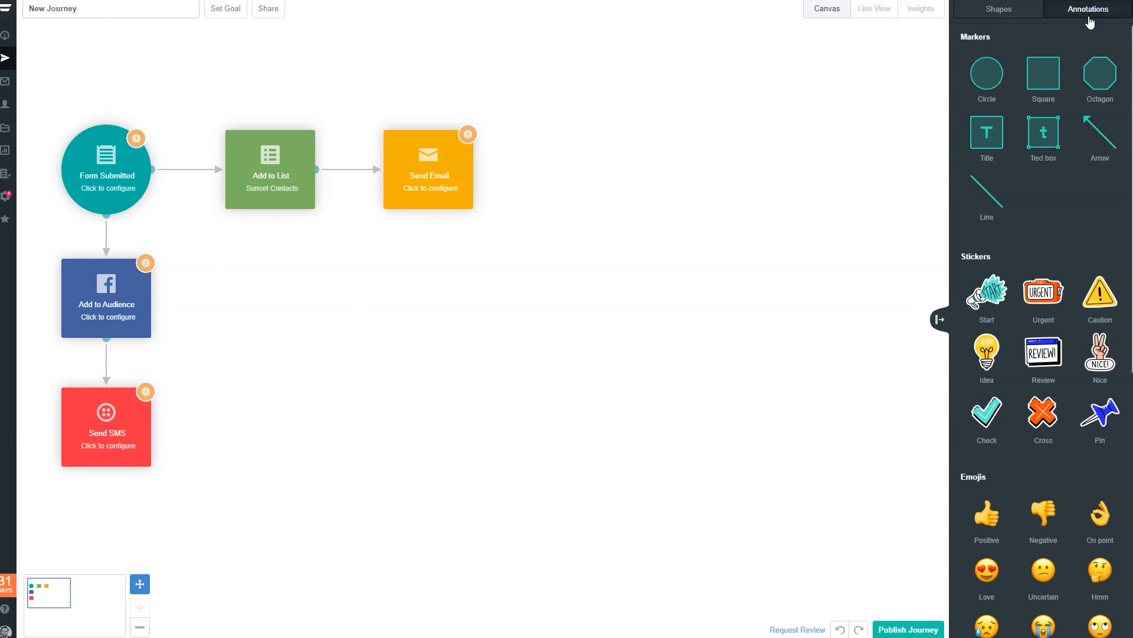
left_click_drag(987, 133, 572, 121)
left_click(631, 130)
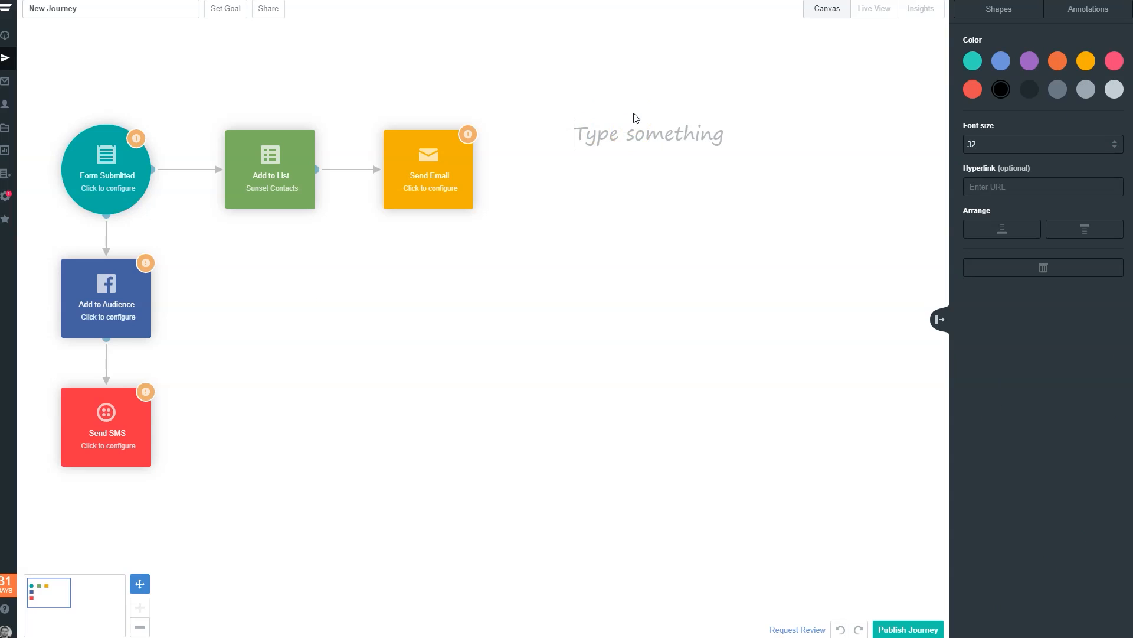
type("Welcome & Delivery")
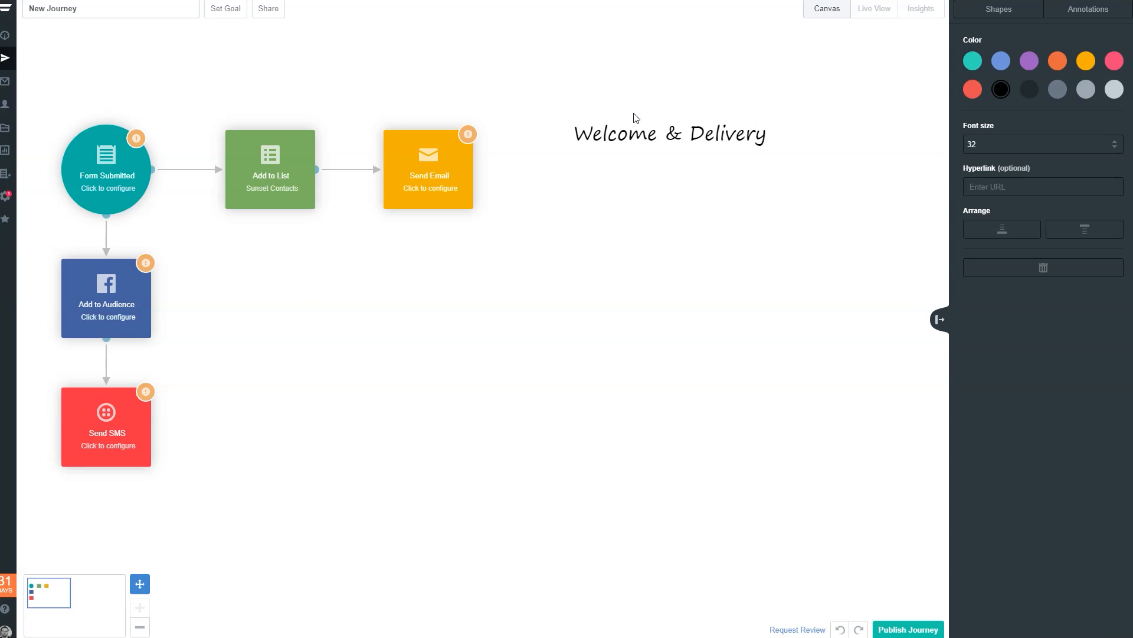
left_click(635, 117)
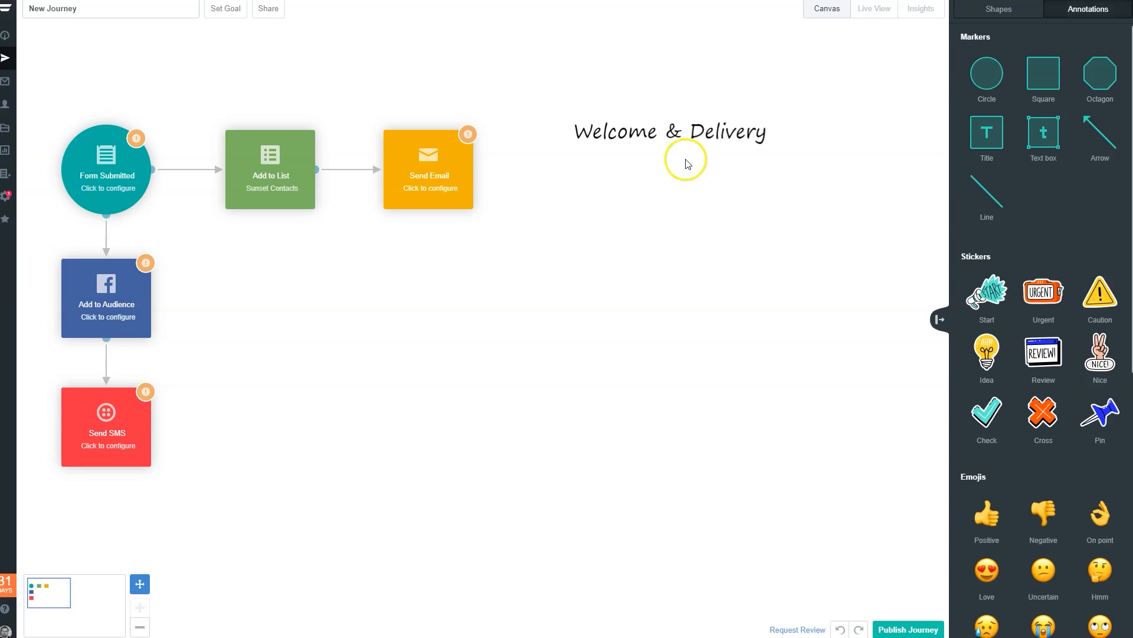
mouse_move(733, 130)
left_mouse_down()
mouse_move(503, 105)
mouse_move(479, 114)
left_mouse_up()
left_click(536, 183)
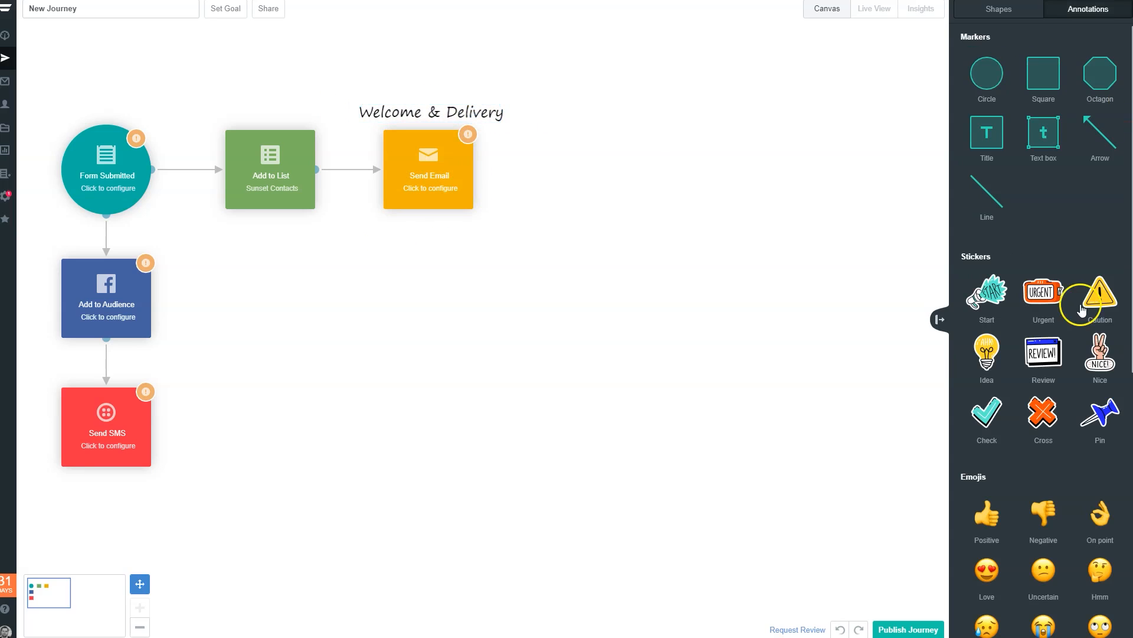
Add an Add Delay action of 1 day beside Send Email, connected through the On Send outcome.
left_click(1001, 10)
scroll(1024, 277, "down", 5)
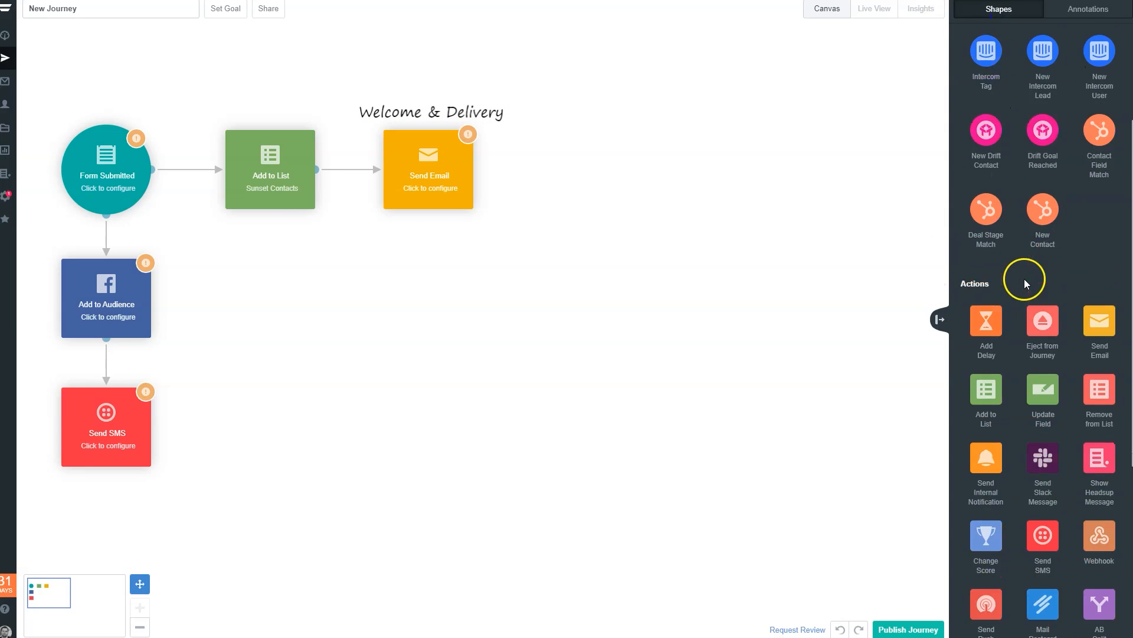
left_click_drag(988, 318, 568, 156)
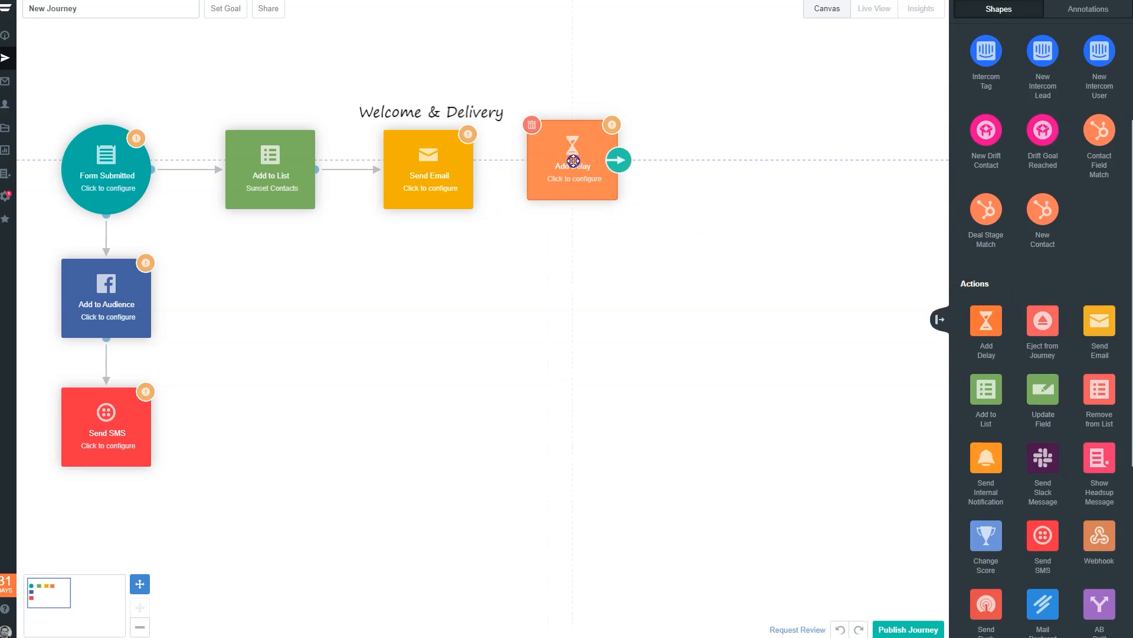
left_click_drag(472, 169, 506, 170)
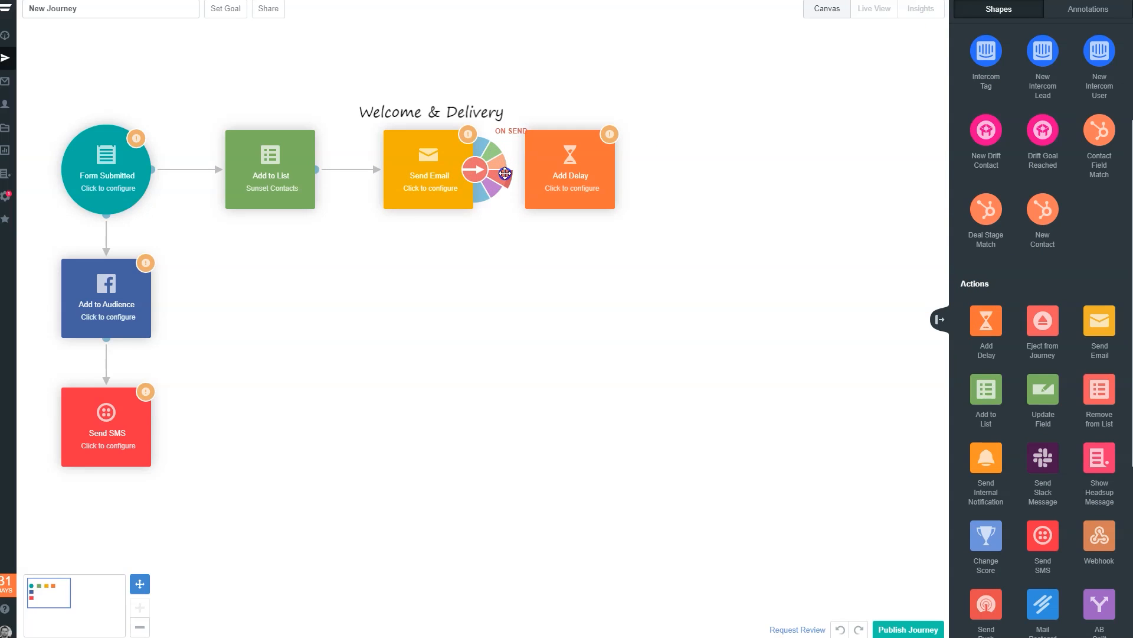
left_click_drag(530, 175, 579, 179)
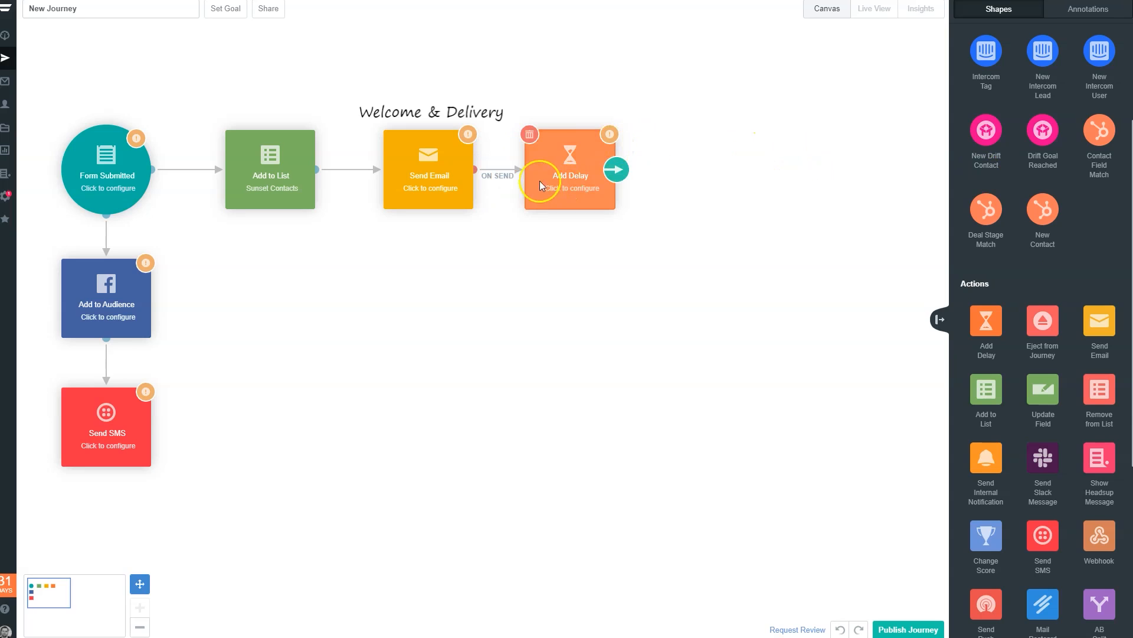
left_click(587, 180)
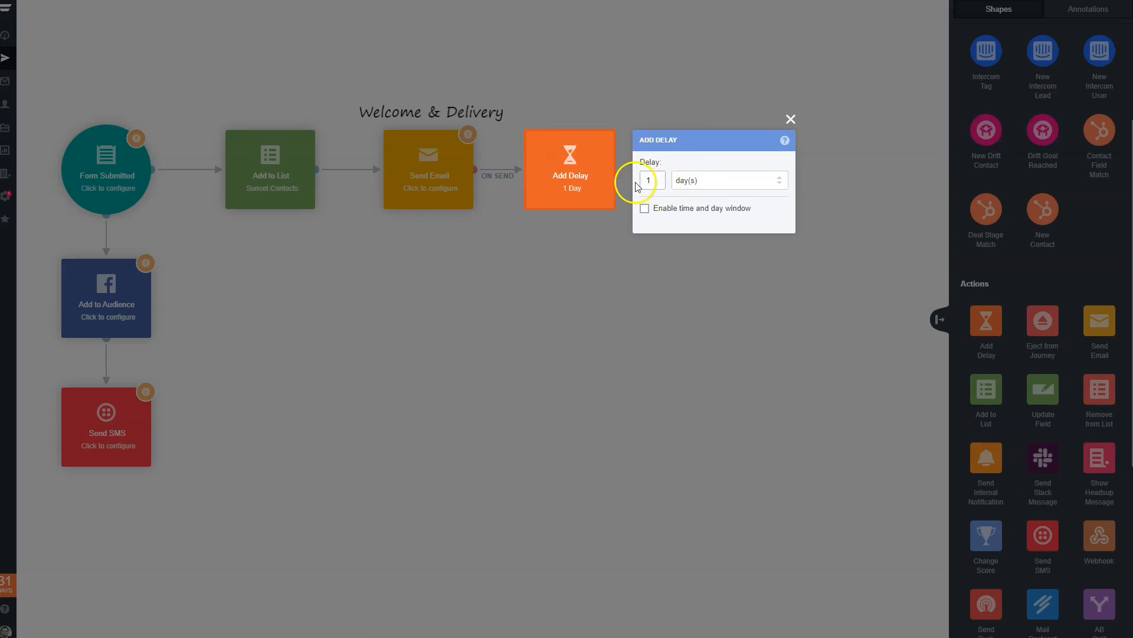
left_click(665, 83)
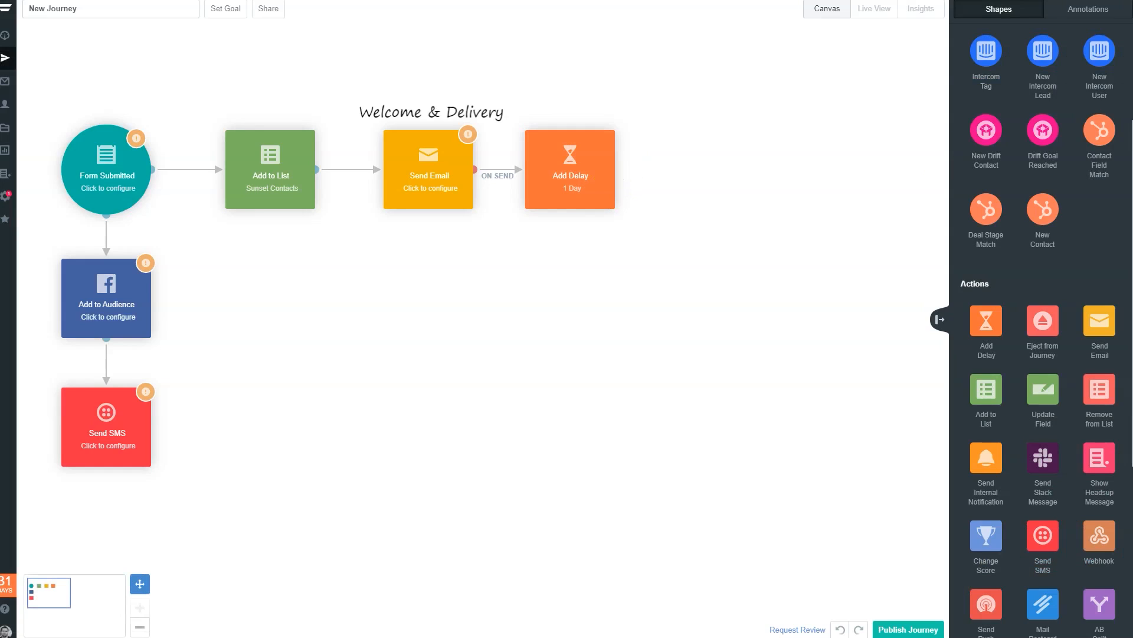
Add a Has Visited Page condition diagonally below Add Delay and connect the delay to it through the On Delay outcome.
mouse_move(575, 157)
scroll(1018, 320, "up", 10)
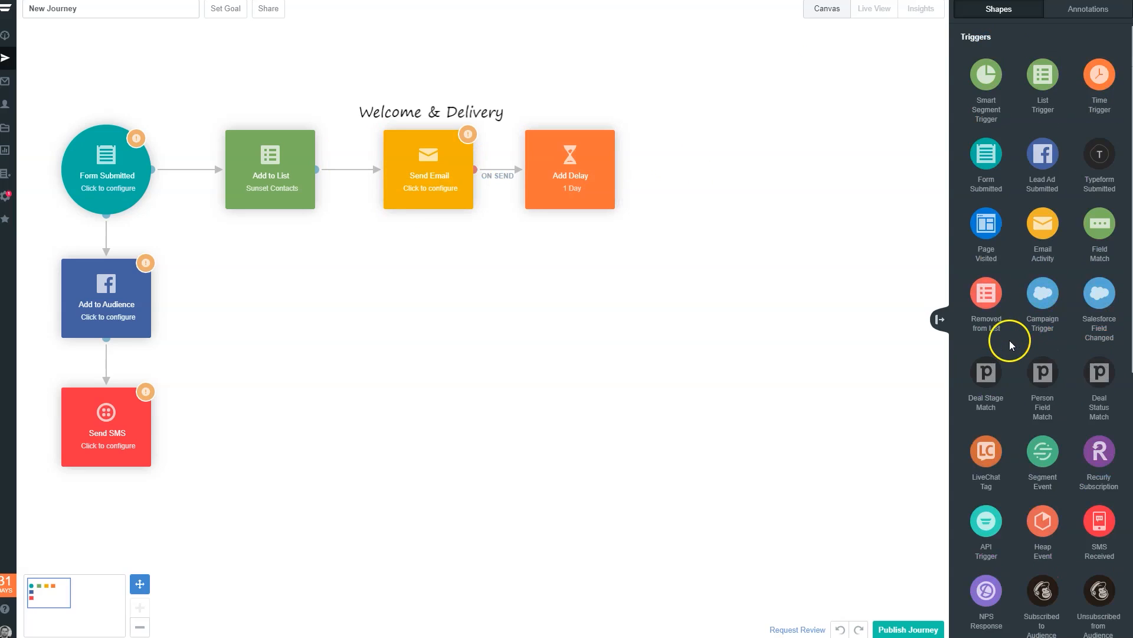
scroll(1029, 391, "down", 15)
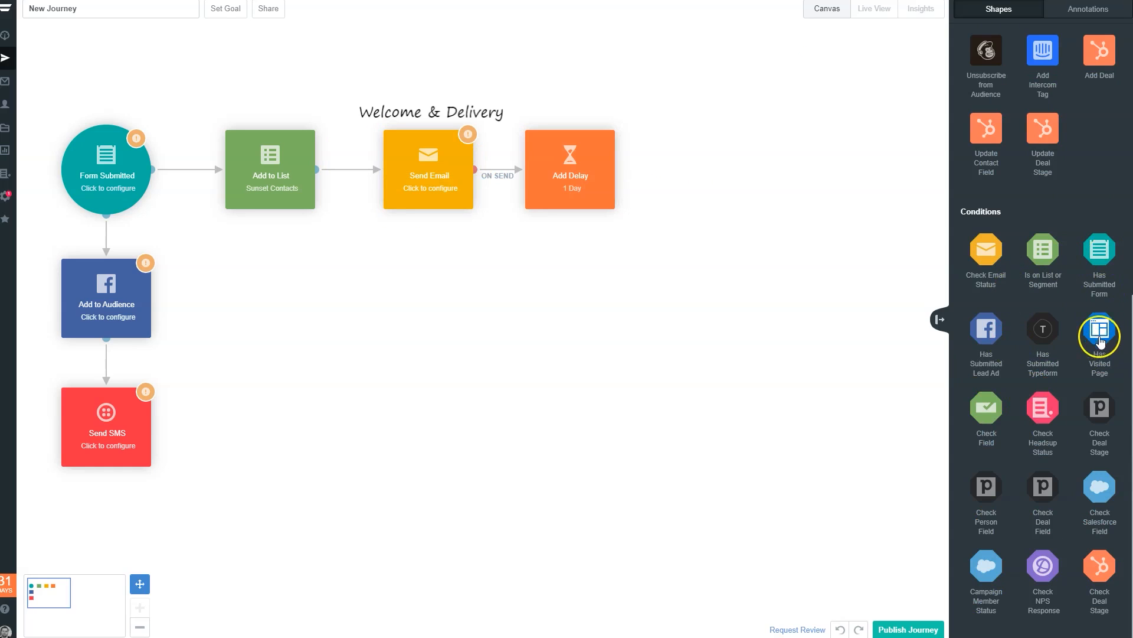
left_click_drag(1100, 334, 657, 293)
mouse_move(599, 194)
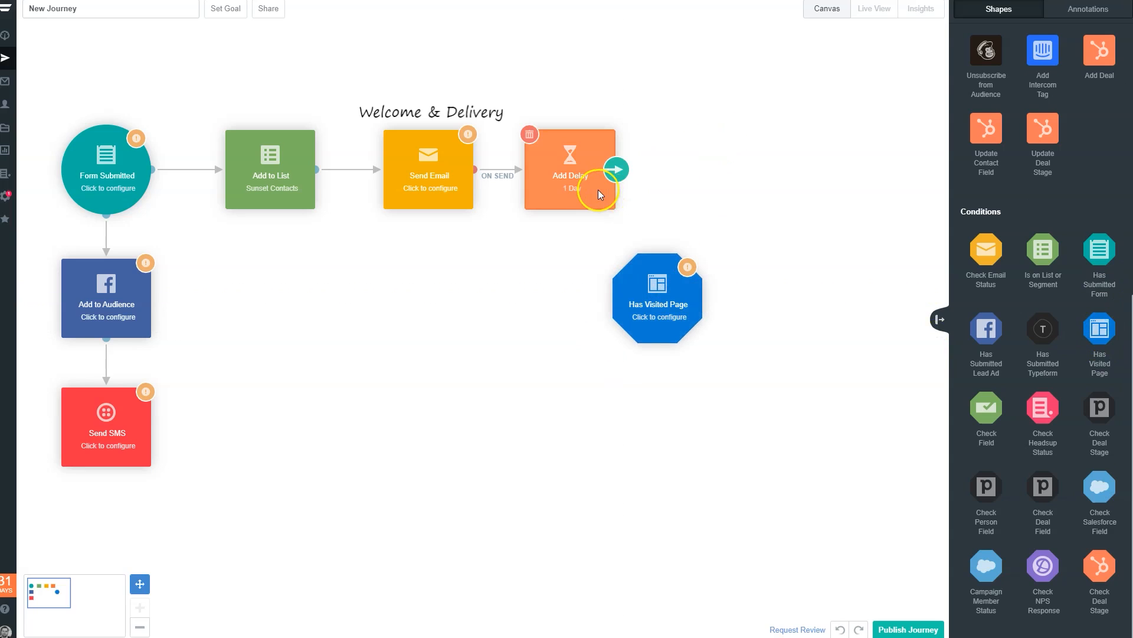
left_click_drag(627, 172, 632, 297)
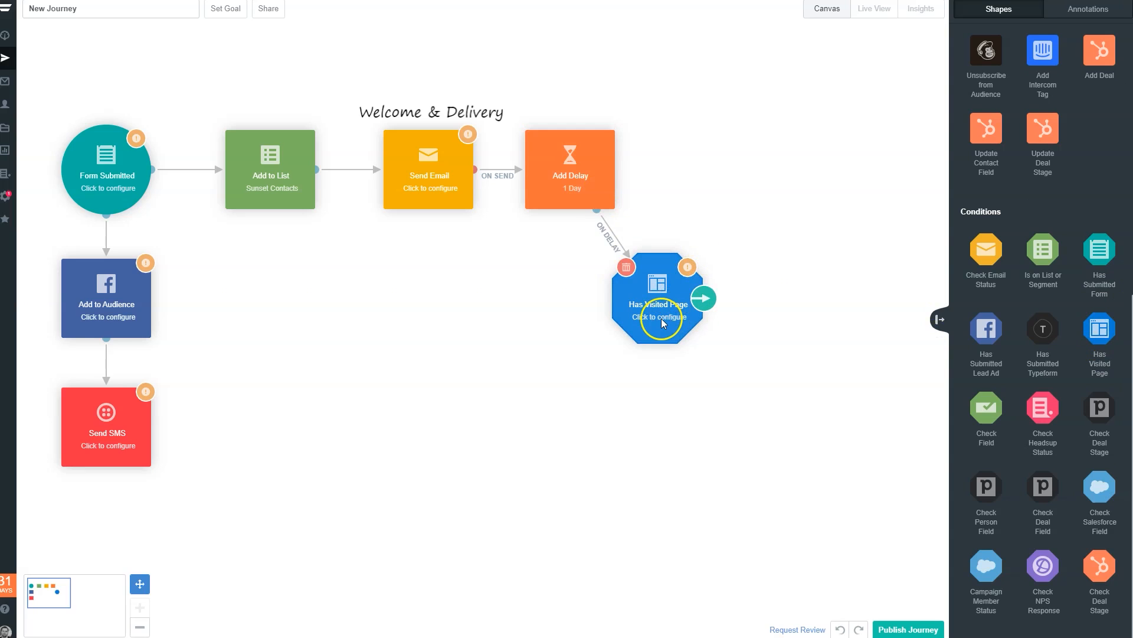
Add a Check Email Status condition diagonally above Has Visited Page, connected through the Has Not Visited outcome.
left_click(708, 300)
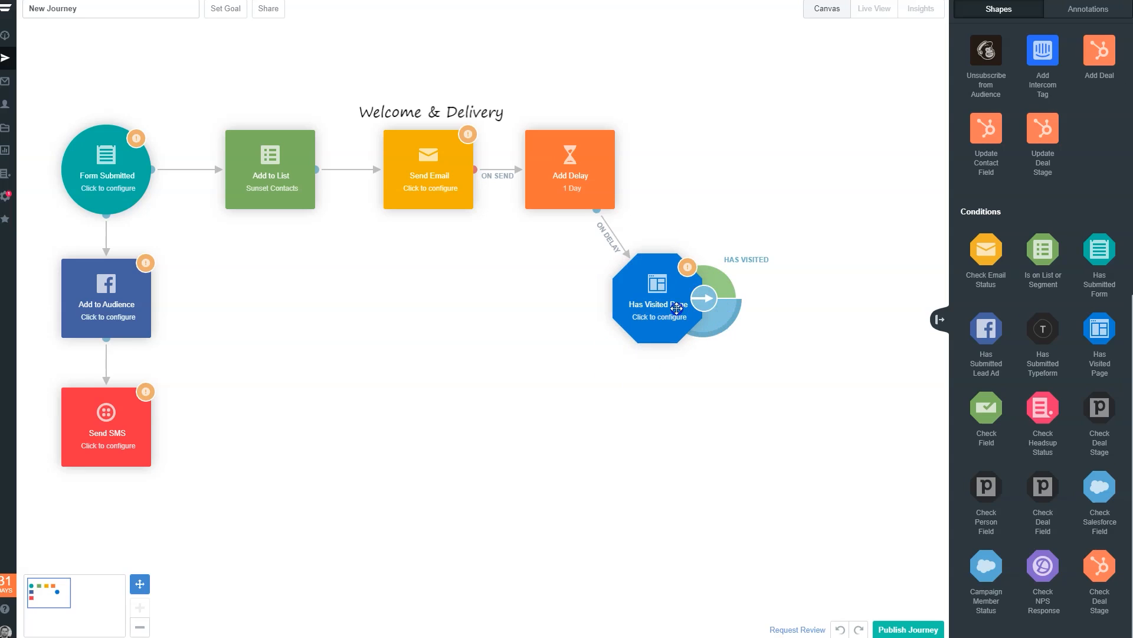
left_click(695, 330)
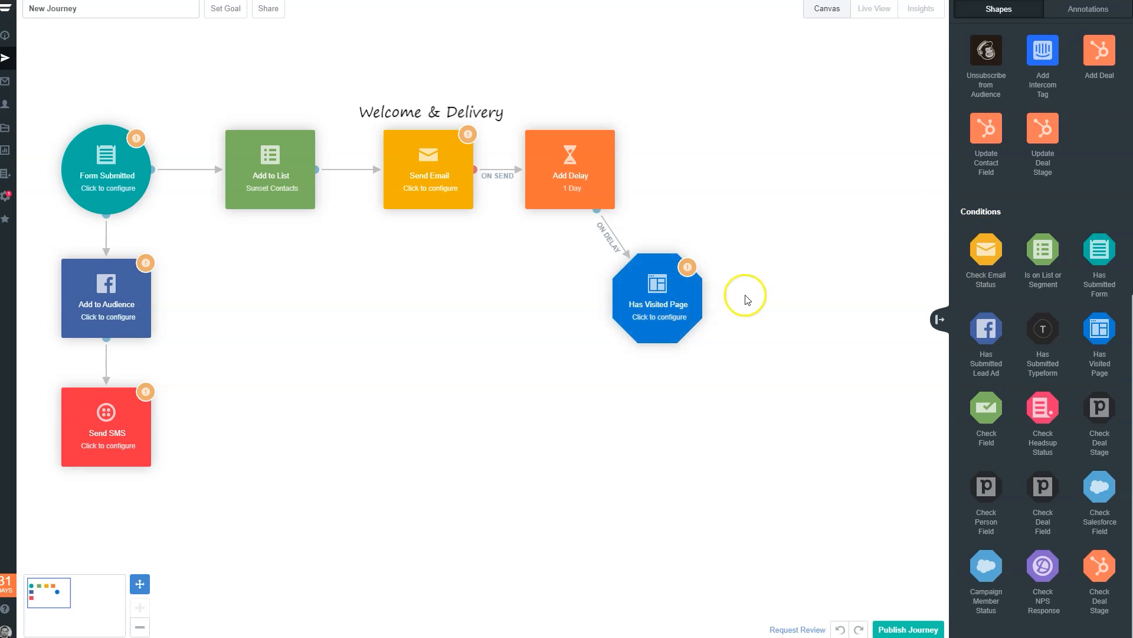
left_click_drag(986, 249, 890, 247)
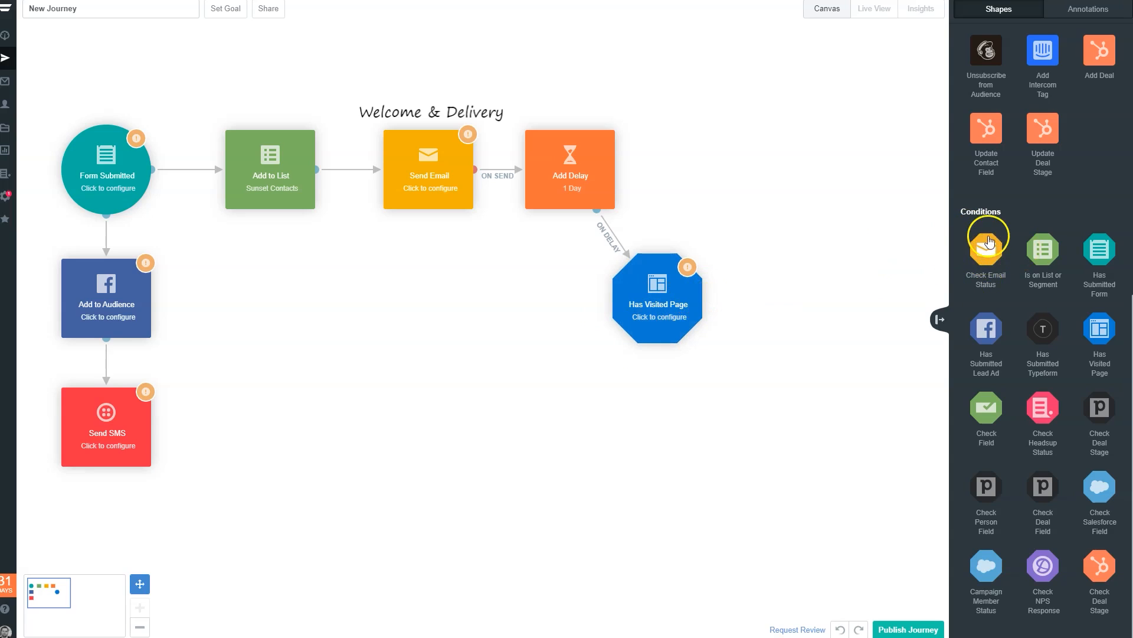
left_click_drag(990, 254, 755, 205)
left_click_drag(711, 299, 759, 239)
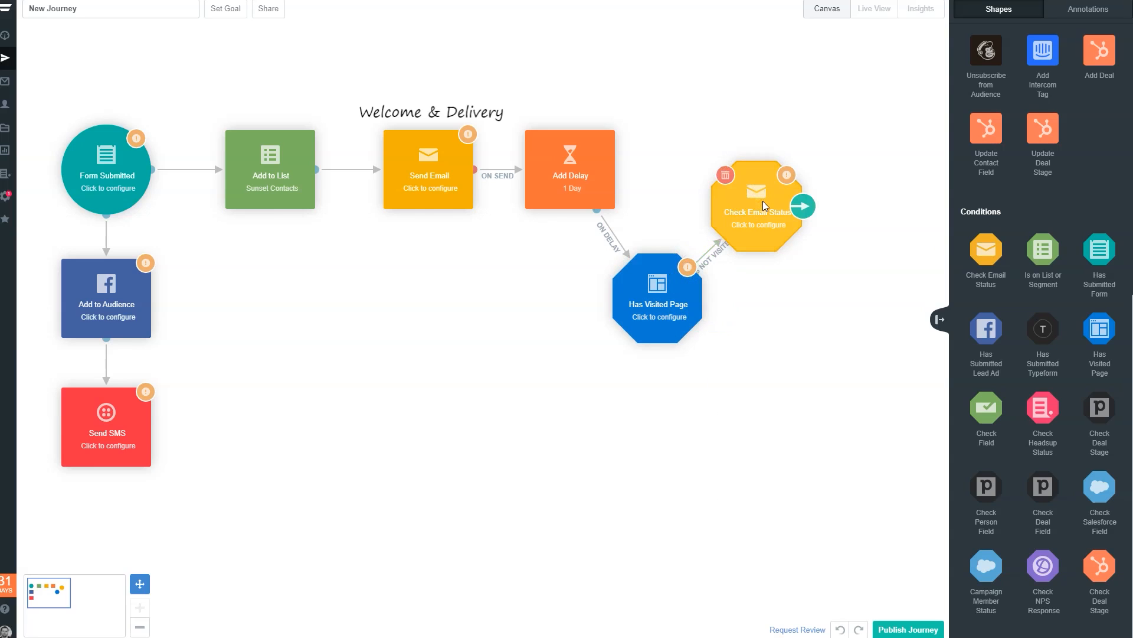
left_click_drag(763, 201, 762, 191)
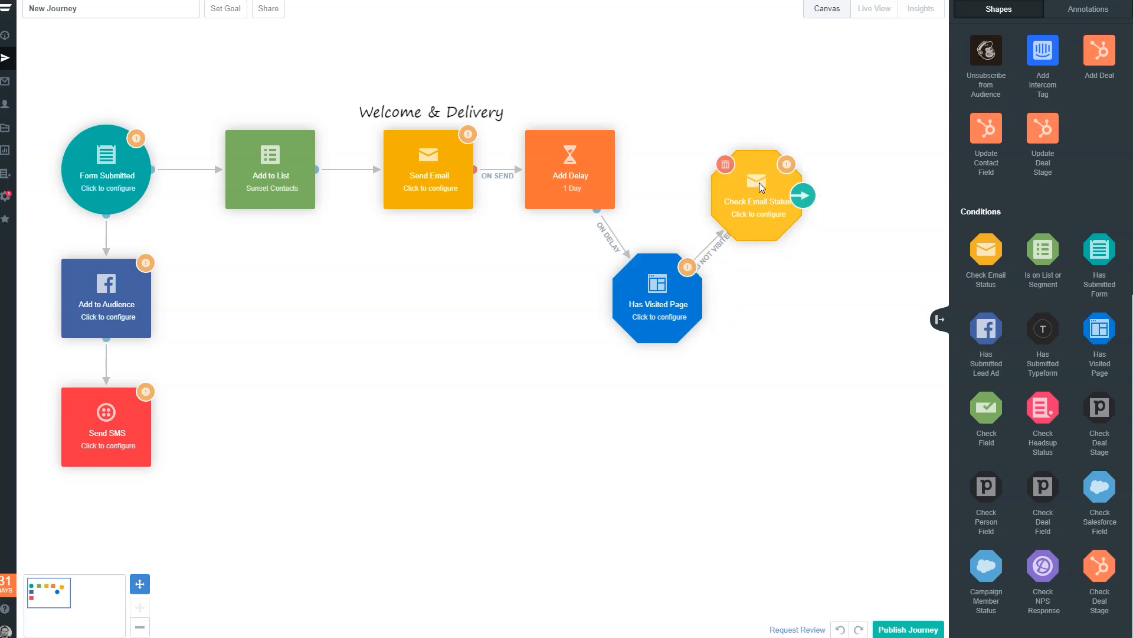
Open Email 1 from the existing emails of the Send Email action, publish it and close the action's settings.
left_click(431, 176)
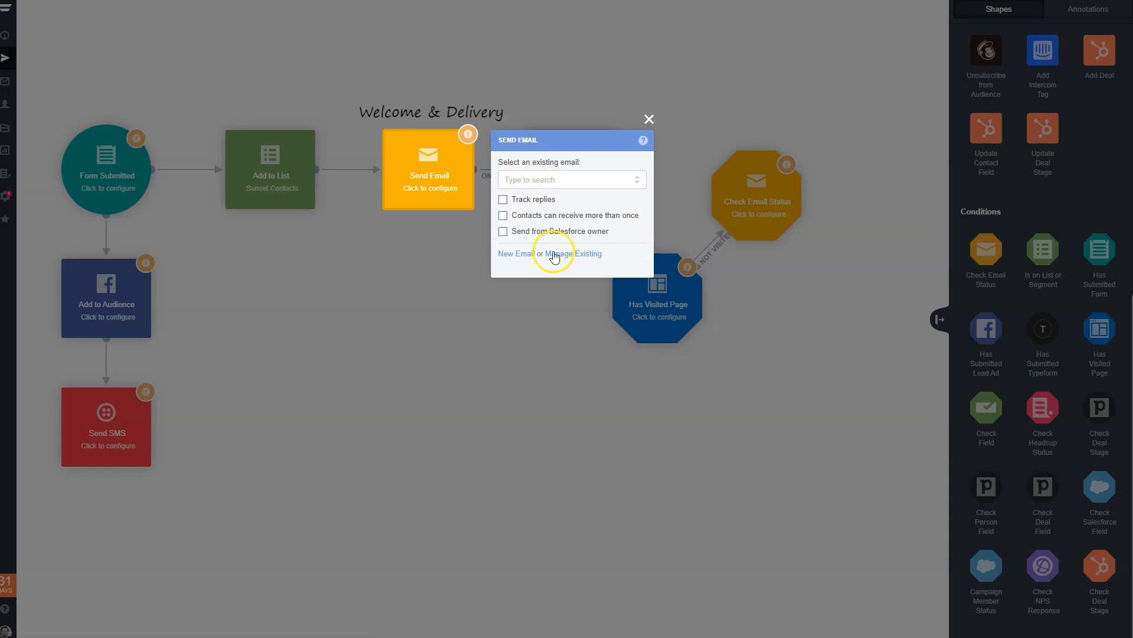
left_click(565, 253)
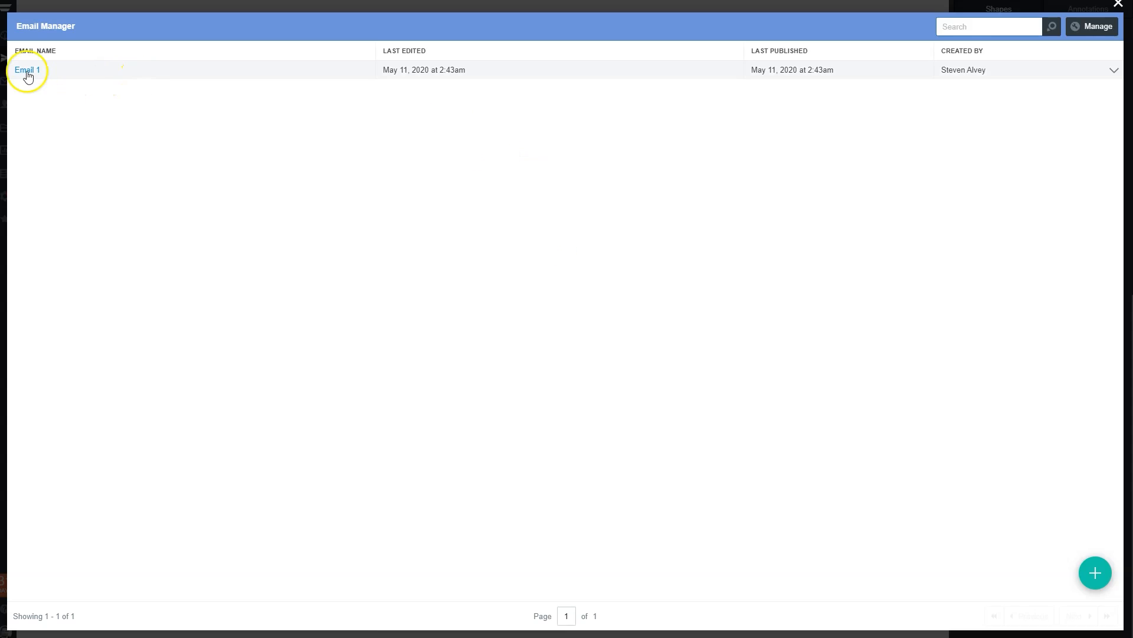
left_click(30, 71)
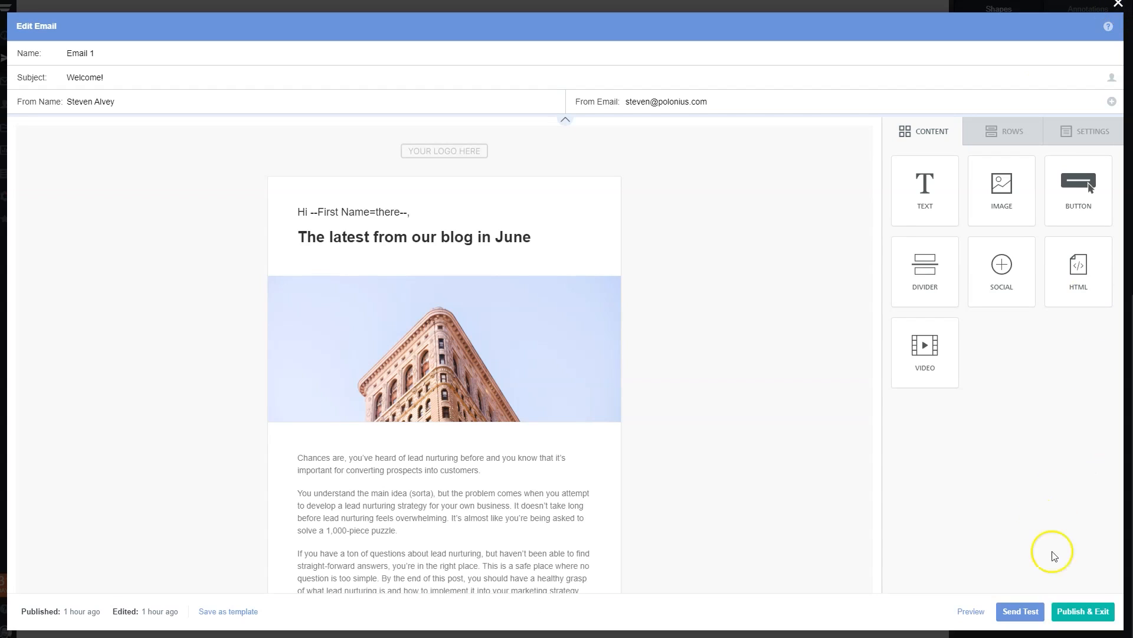
left_click(1084, 611)
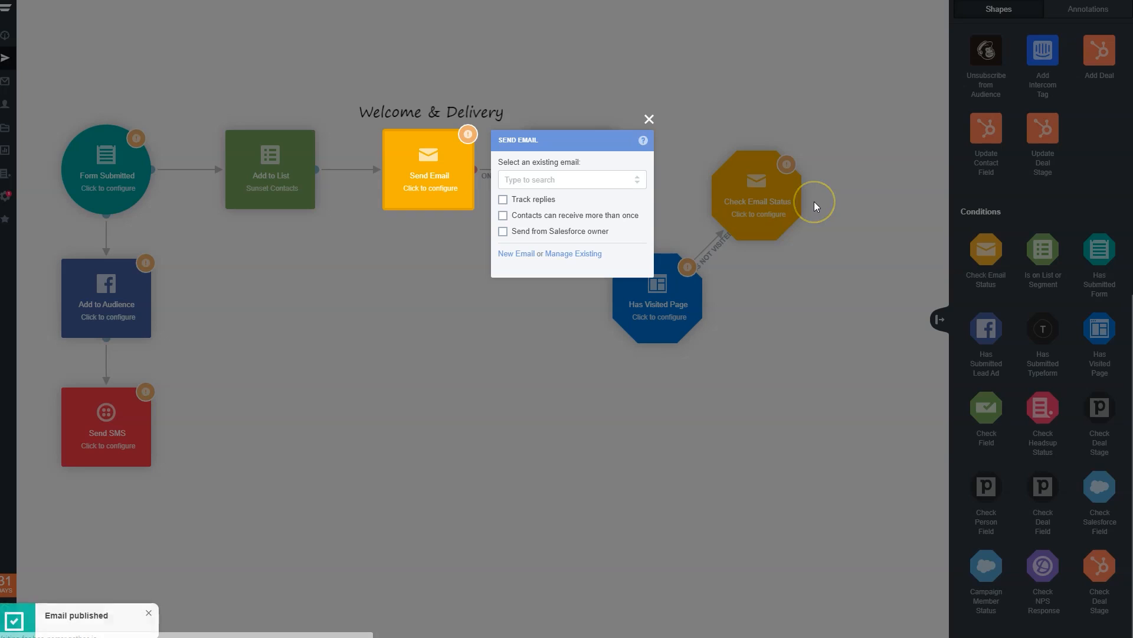
left_click(540, 102)
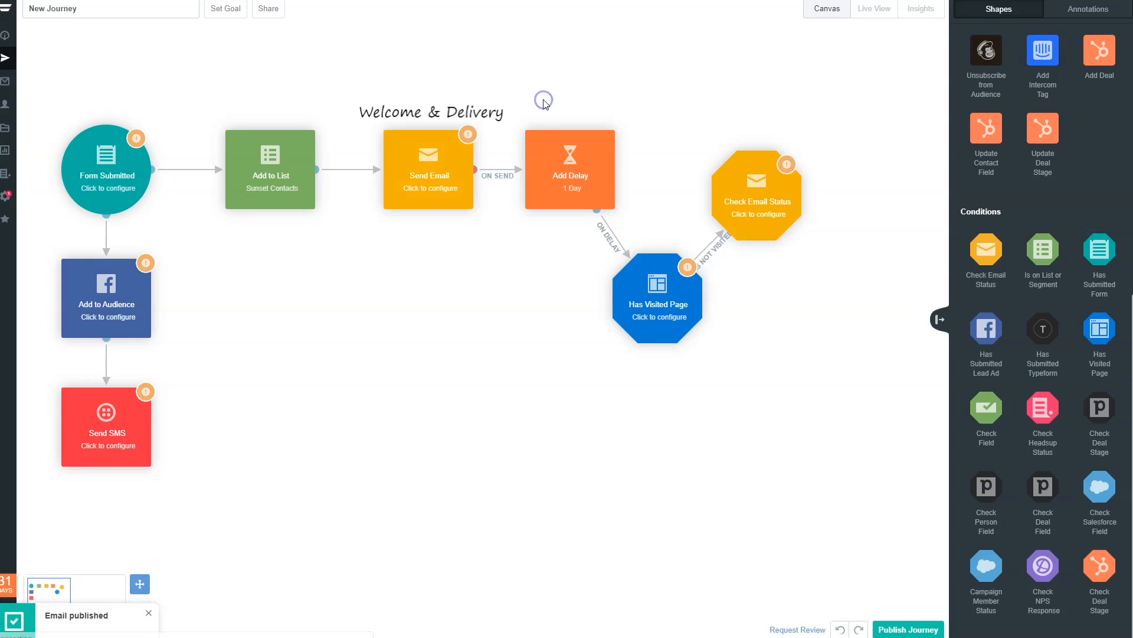
Set the Check Email Status condition to check Email 1.
left_click(765, 195)
left_click(929, 206)
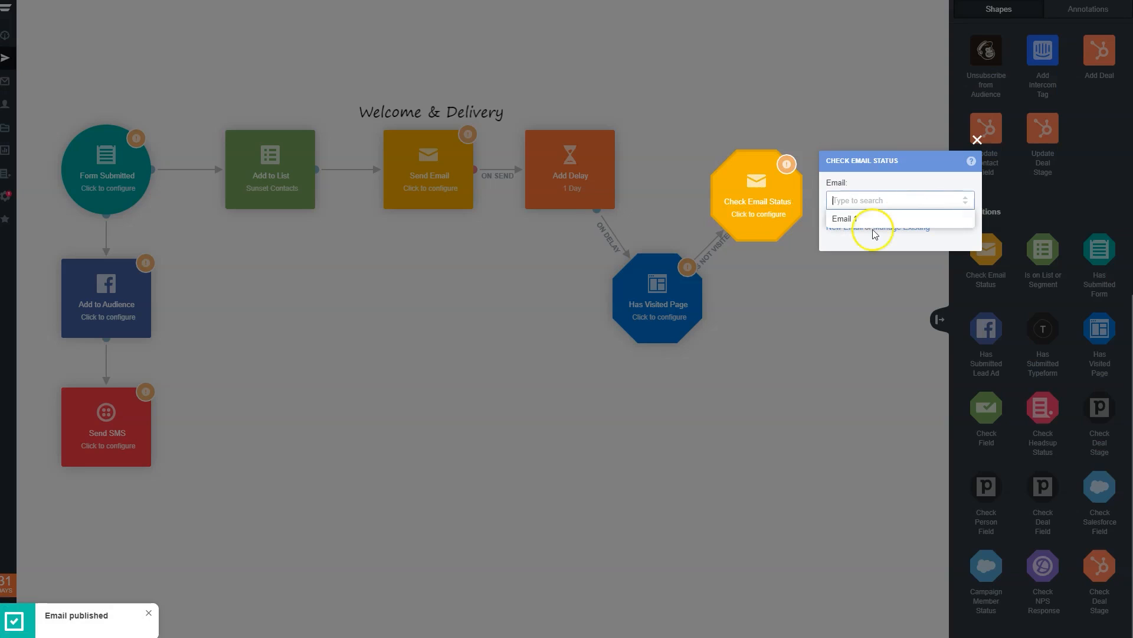
left_click(851, 219)
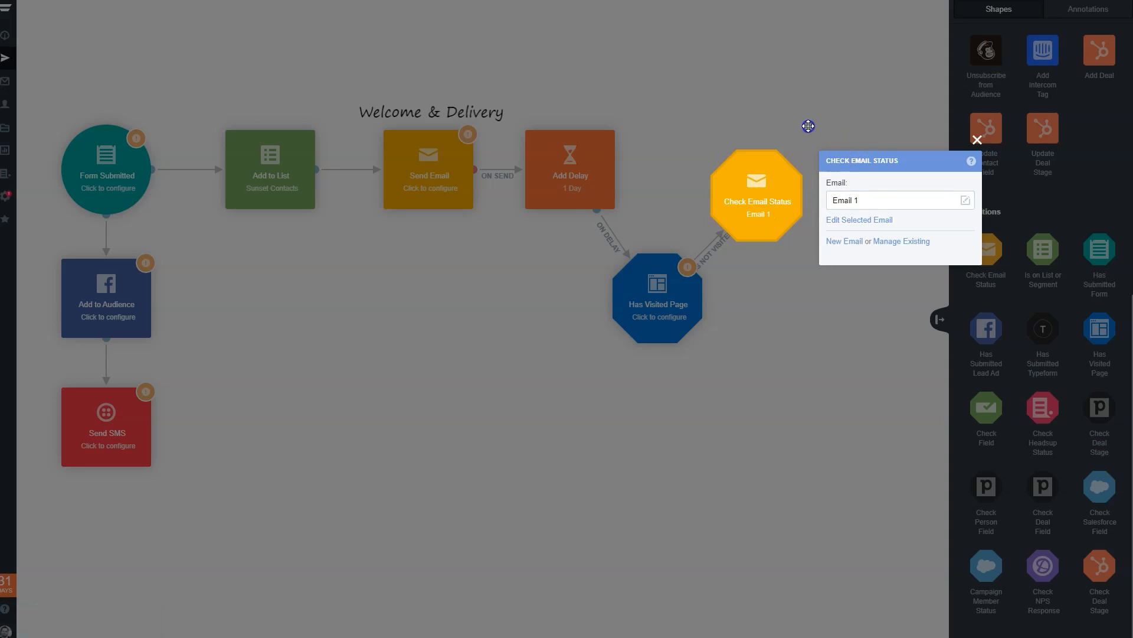
left_click(783, 181)
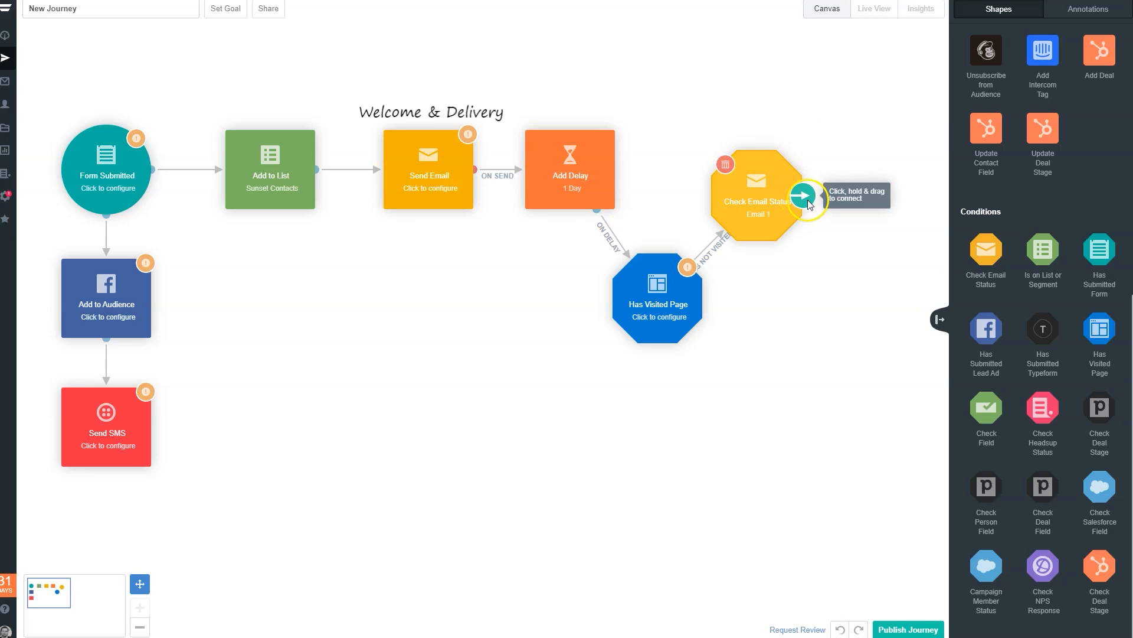
Add a Send Email action diagonally below Check Email Status, connected through the Has Not Opened outcome.
left_click(808, 202)
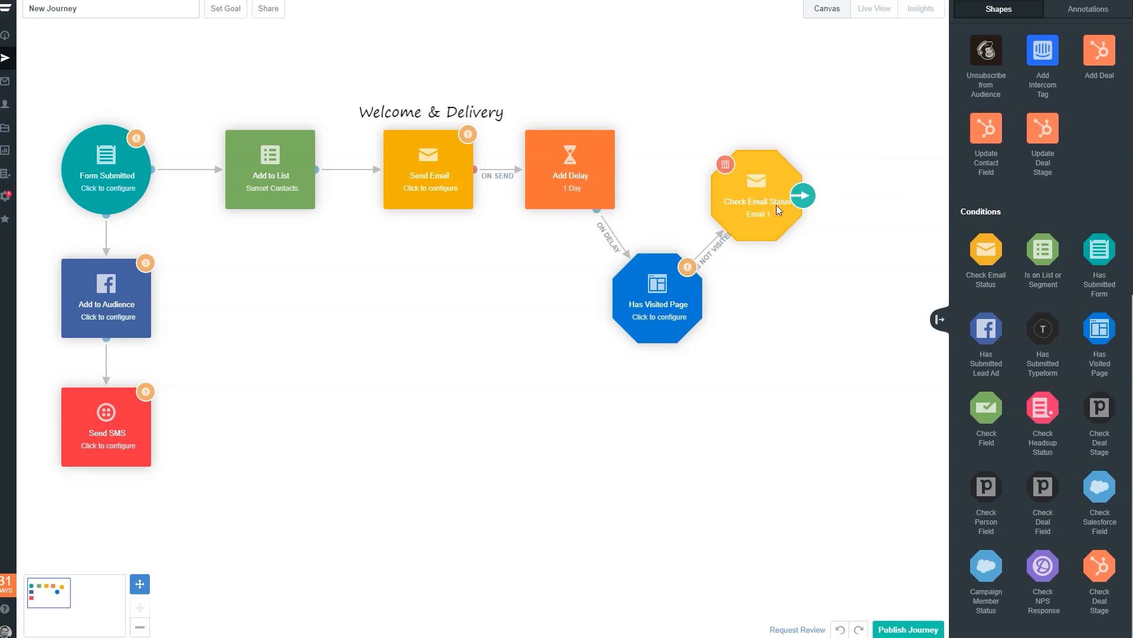
scroll(1027, 378, "up", 10)
scroll(1049, 312, "up", 9)
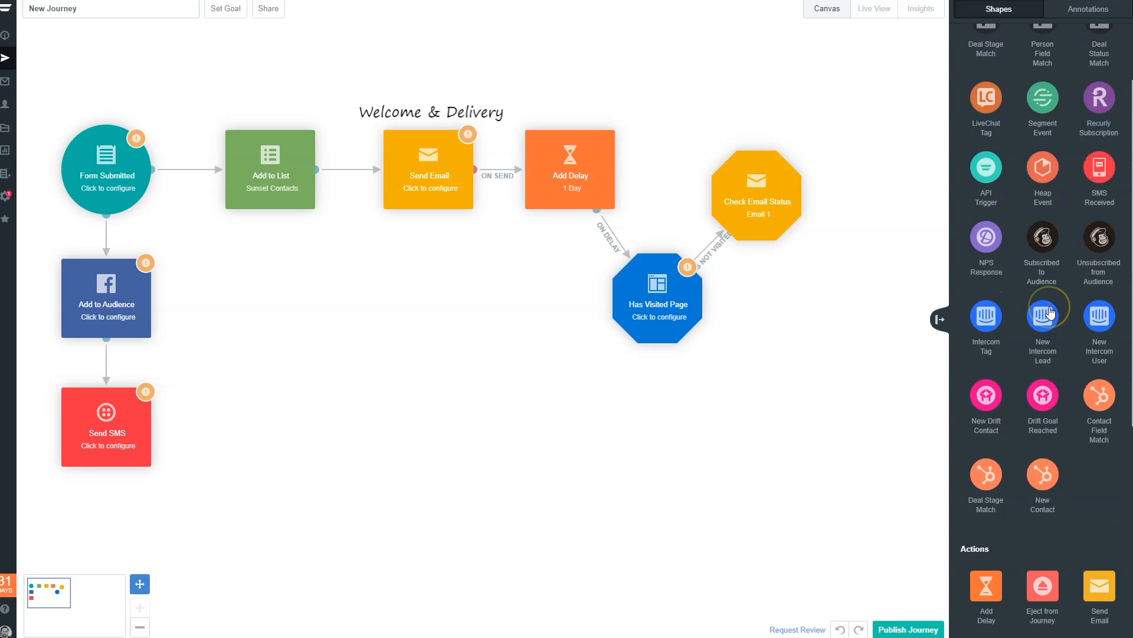
scroll(1049, 313, "down", 6)
left_click_drag(1082, 331, 884, 297)
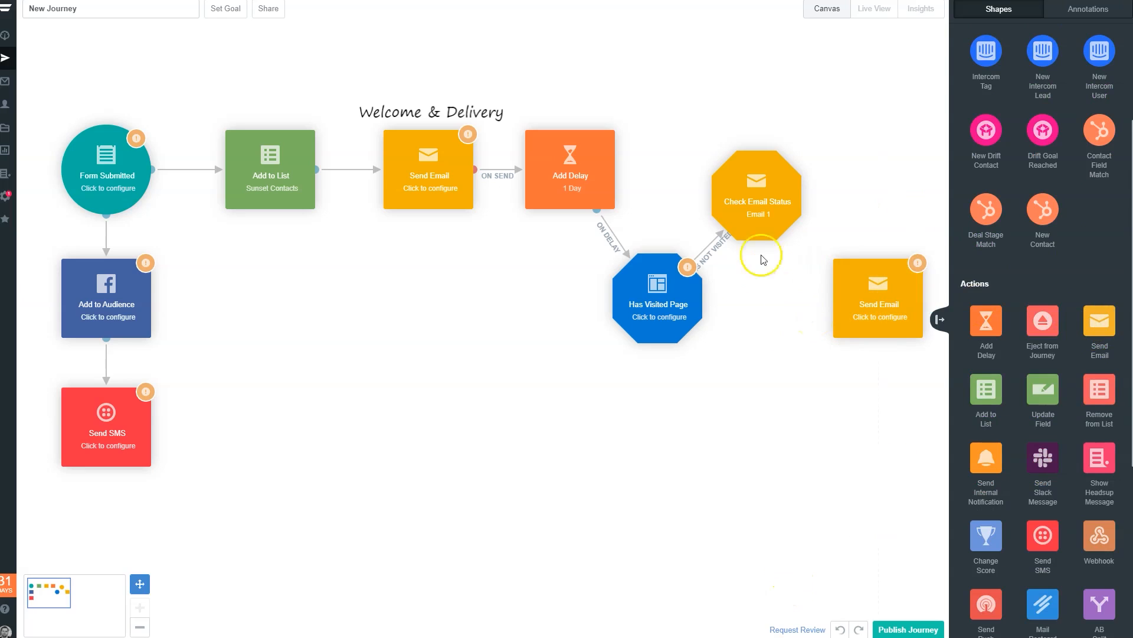
mouse_move(789, 197)
left_click_drag(805, 198, 816, 172)
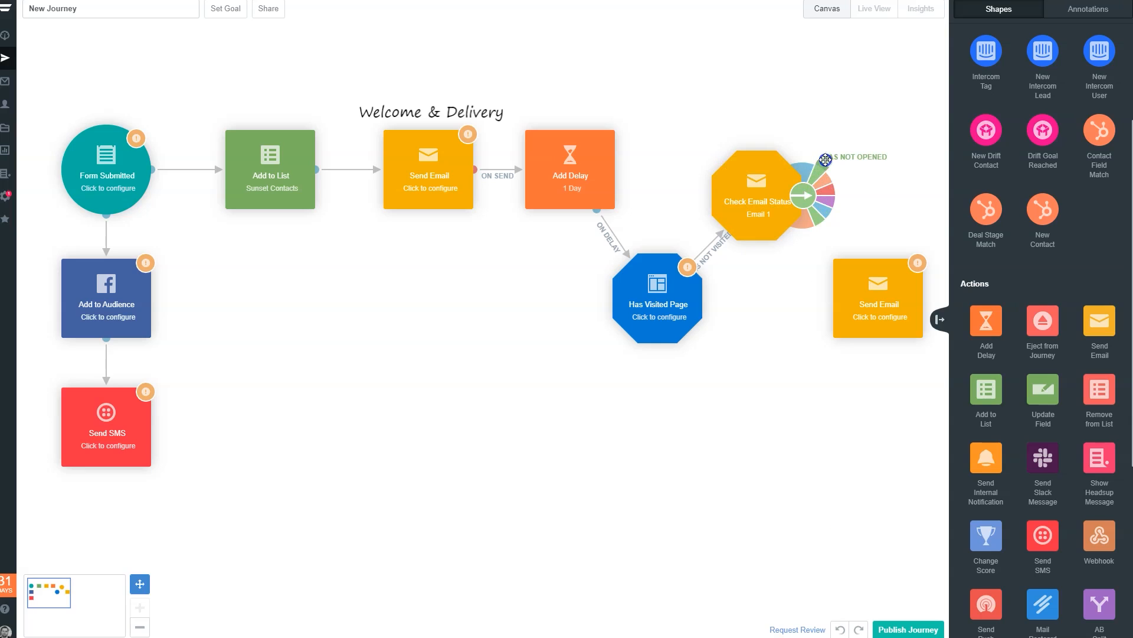
left_click_drag(945, 148, 847, 324)
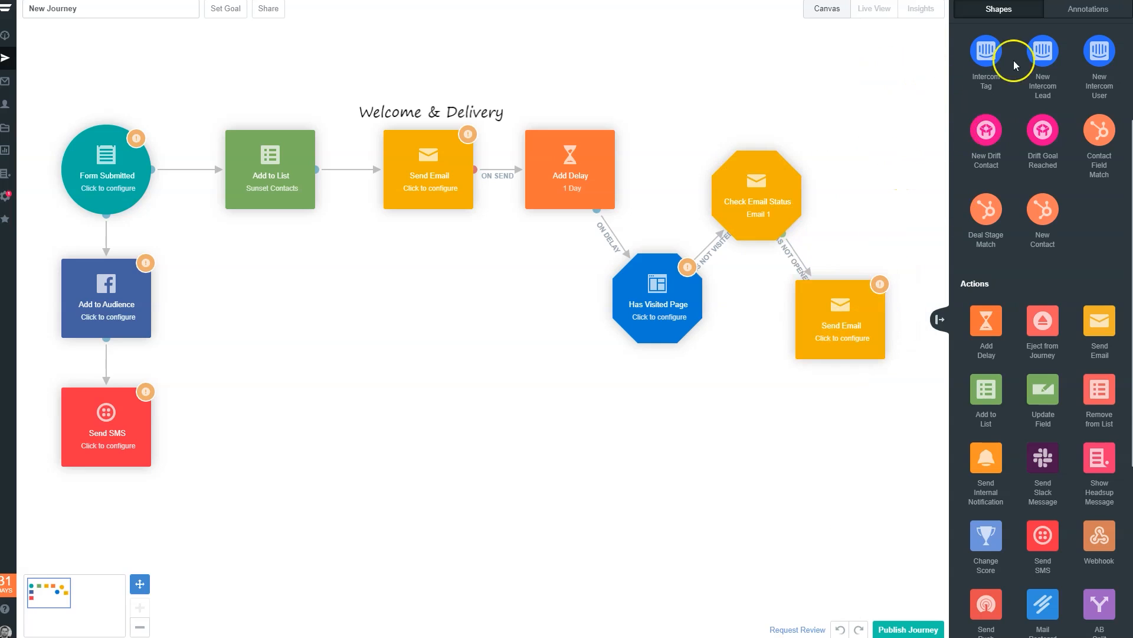
Add a title annotation reading "resend welcome" and place it just below the Send Email action on the Has Not Opened branch.
left_click(1086, 10)
scroll(1039, 88, "up", 3)
left_click_drag(976, 115, 849, 224)
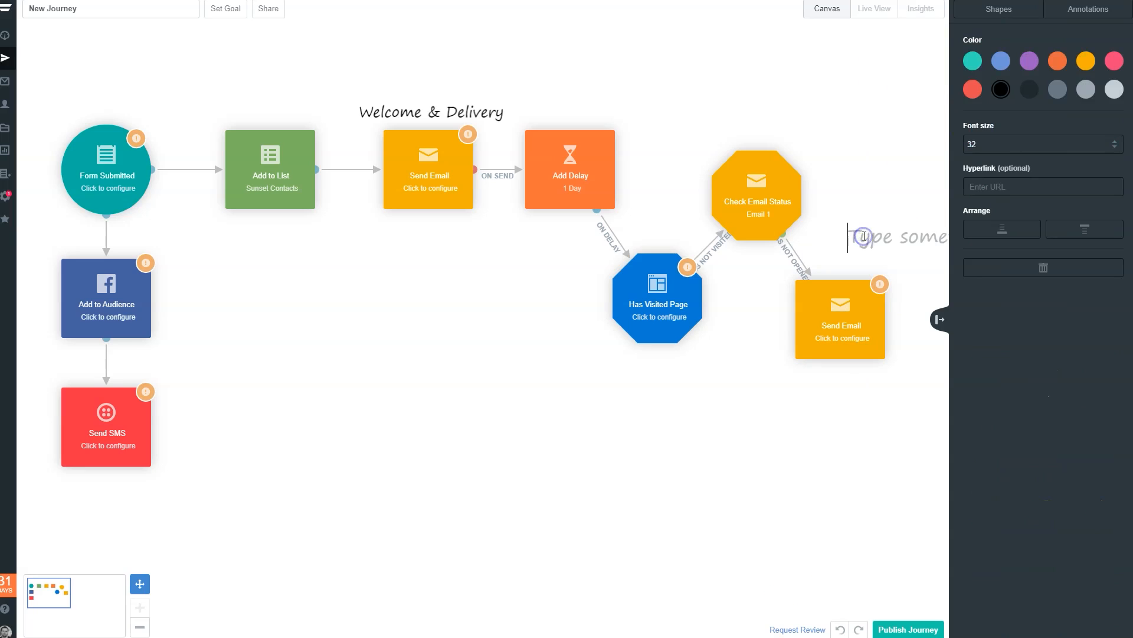
type("resend welcome")
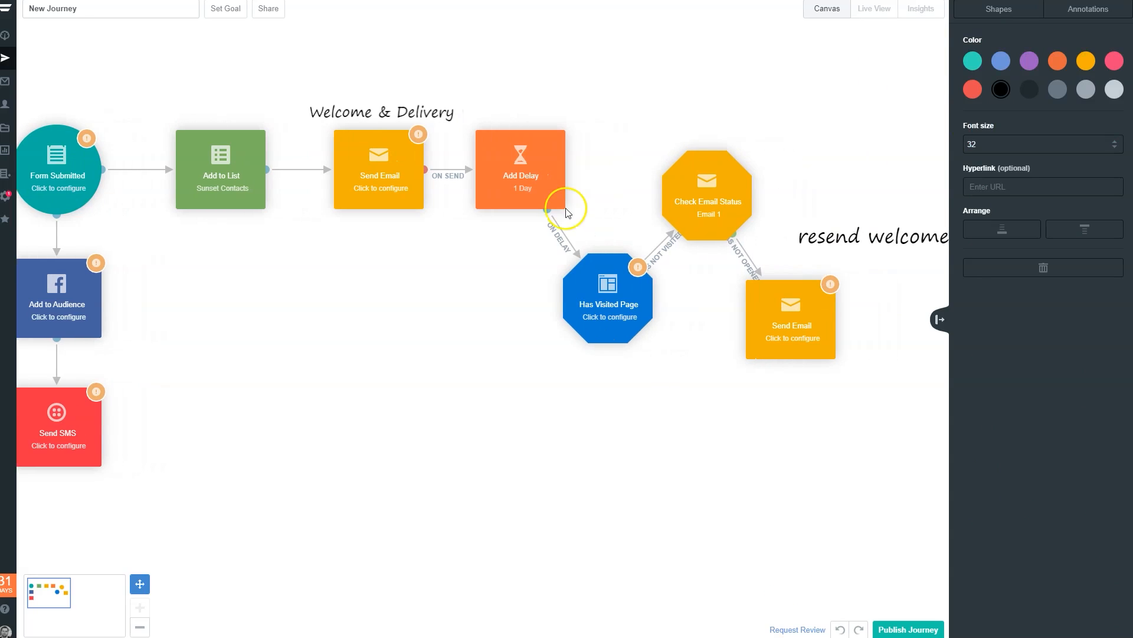
left_click(665, 412)
left_click(901, 234)
mouse_move(902, 239)
left_mouse_down()
mouse_move(950, 245)
mouse_move(950, 337)
mouse_move(895, 388)
left_mouse_up()
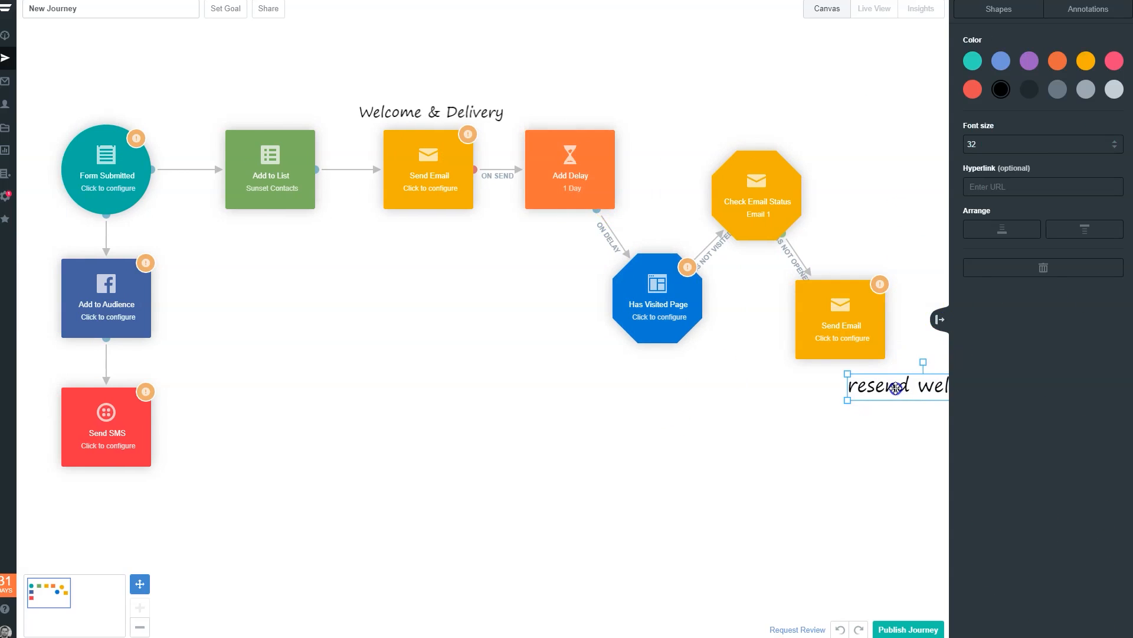
left_click(877, 186)
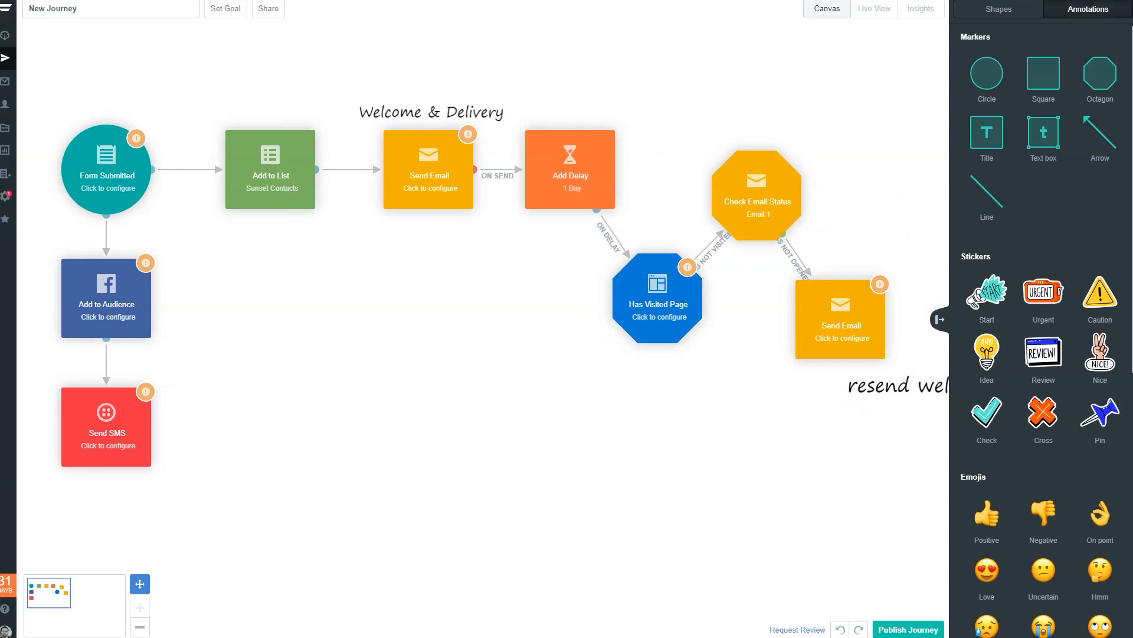
Add another Send Email action diagonally above Check Email Status, connected through the Has Opened outcome.
left_click(992, 10)
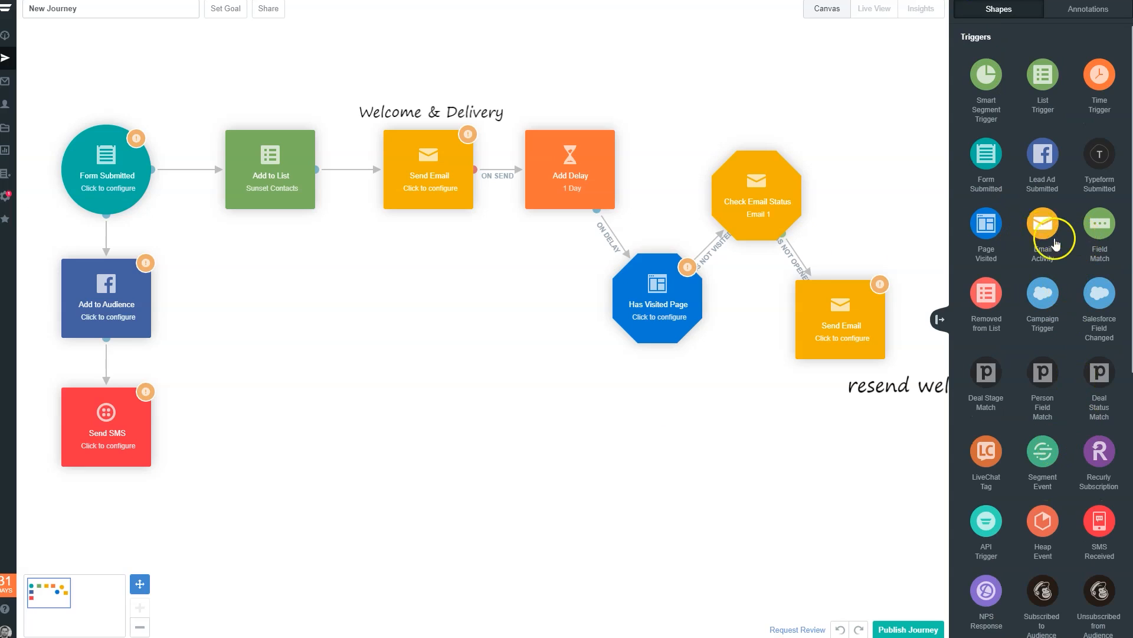
scroll(1055, 243, "down", 15)
left_click_drag(1104, 339, 859, 115)
left_click_drag(801, 202, 774, 223)
left_click_drag(804, 181, 839, 93)
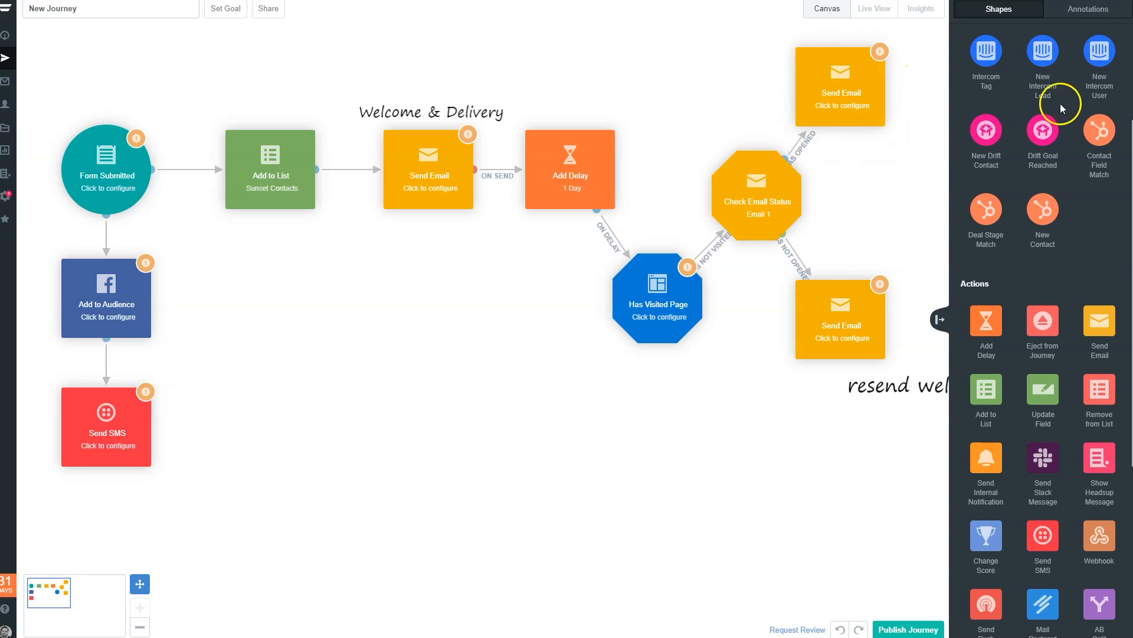
Add a title annotation reading "upsell" and place it beside the Send Email action on the Has Opened branch.
left_click(1078, 18)
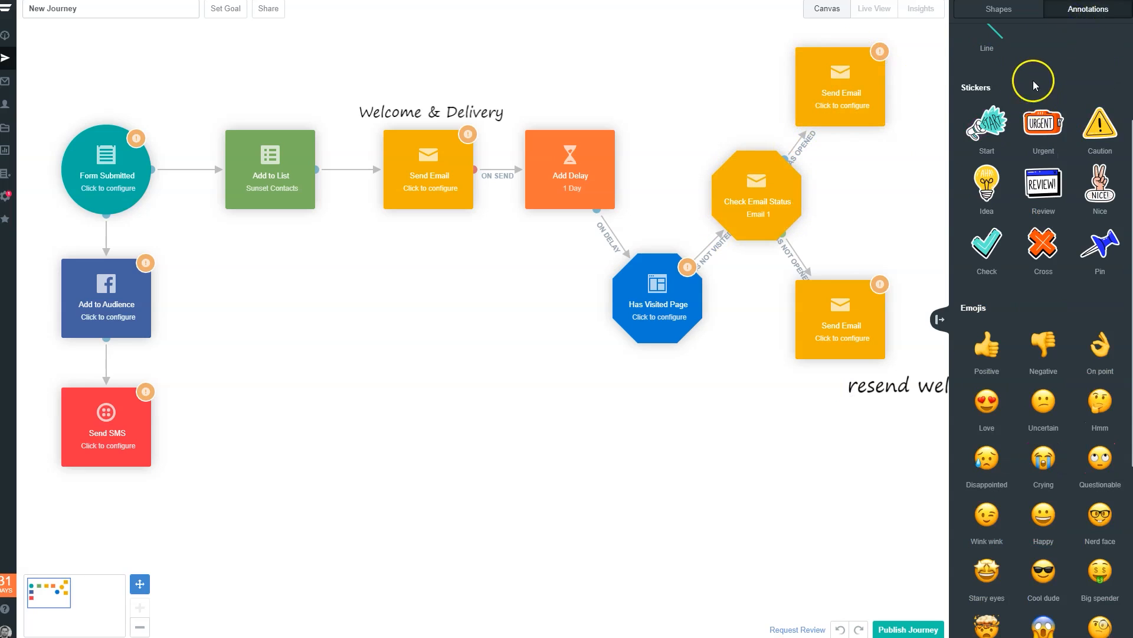
scroll(1034, 83, "up", 2)
mouse_move(998, 50)
left_mouse_down()
mouse_move(753, 105)
mouse_move(748, 72)
left_mouse_up()
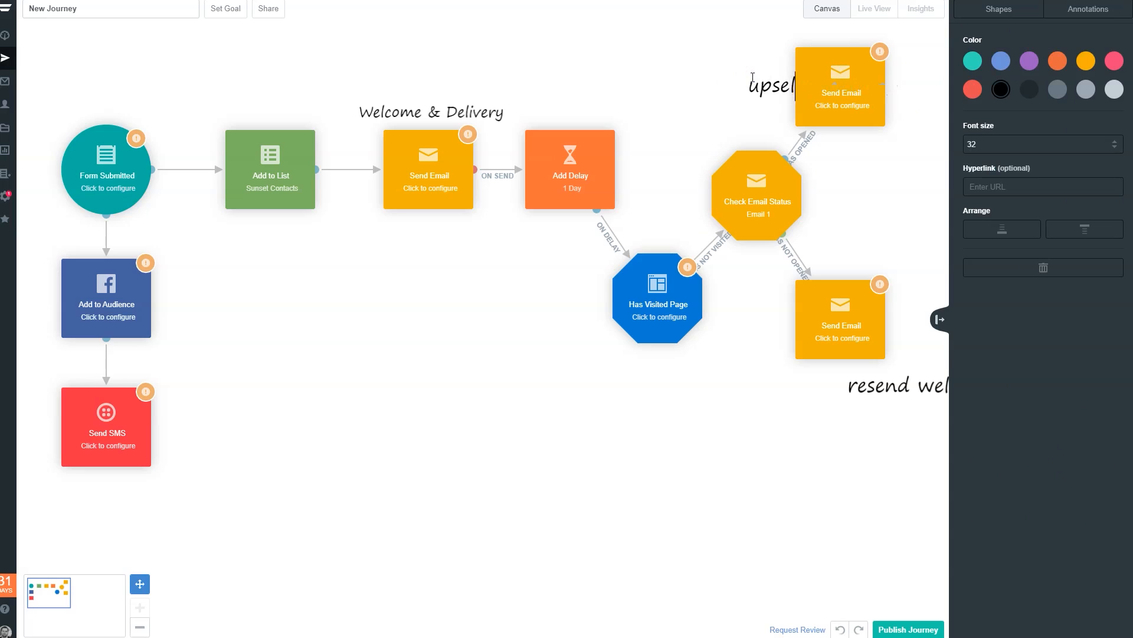
left_click(702, 37)
mouse_move(762, 77)
left_mouse_down()
mouse_move(742, 84)
mouse_move(759, 62)
left_mouse_up()
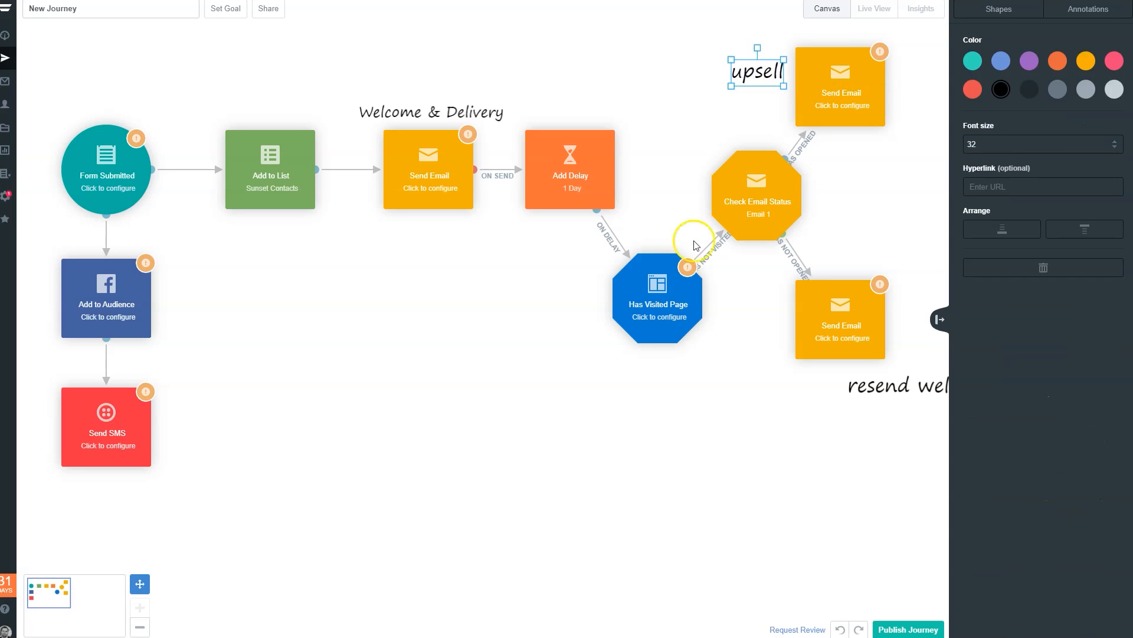
left_click(683, 119)
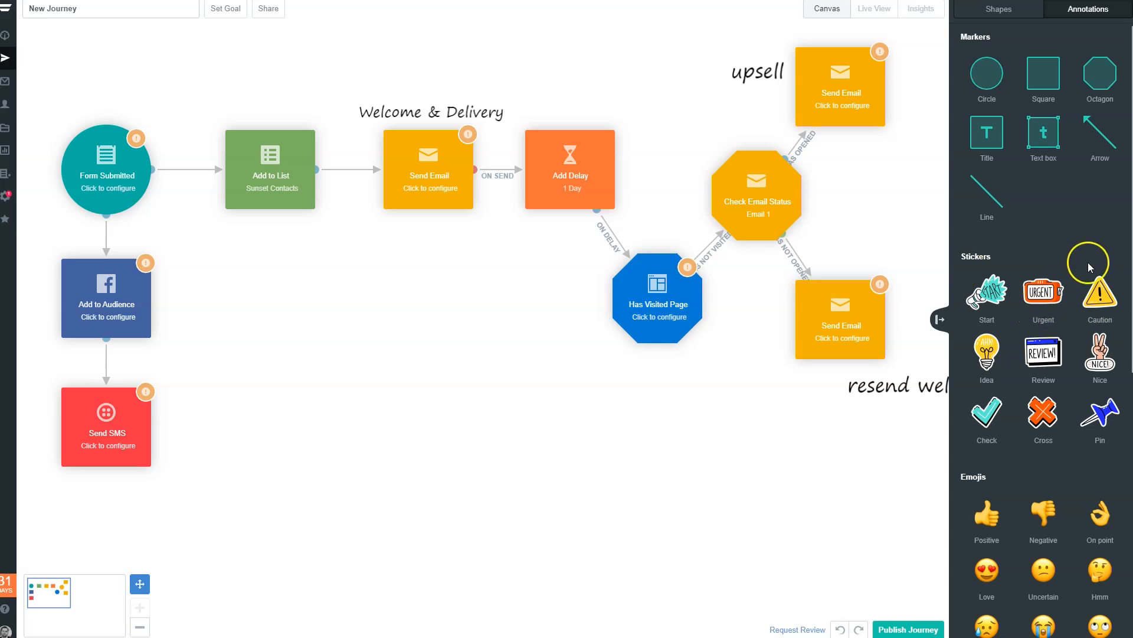
scroll(1039, 260, "down", 3)
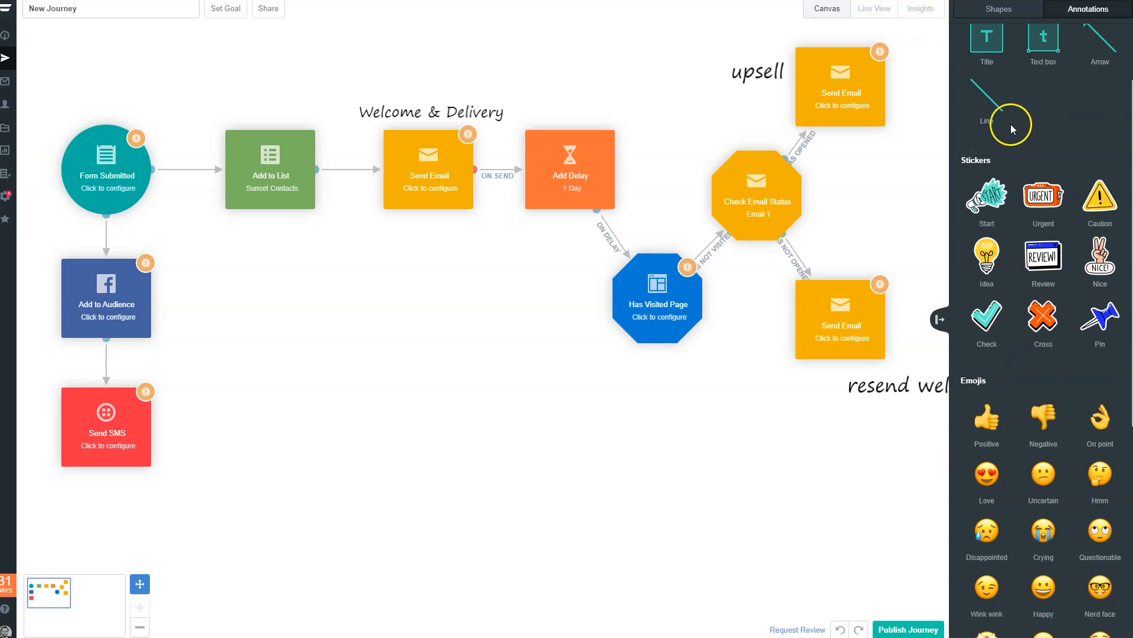
scroll(1013, 88, "up", 2)
left_click(1015, 17)
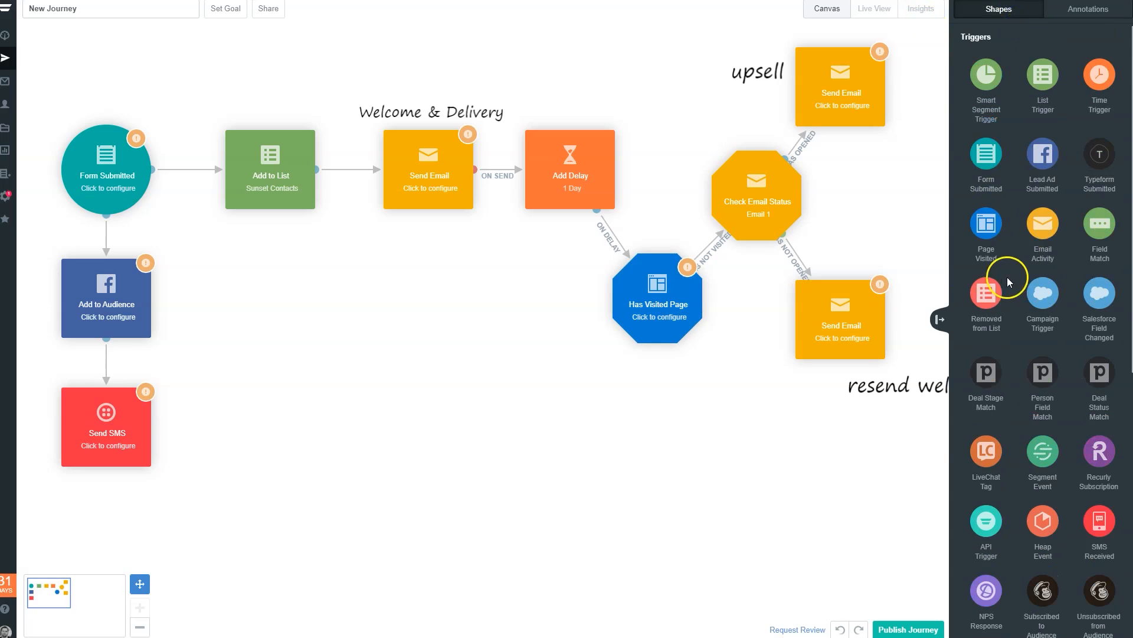
scroll(1025, 331, "down", 9)
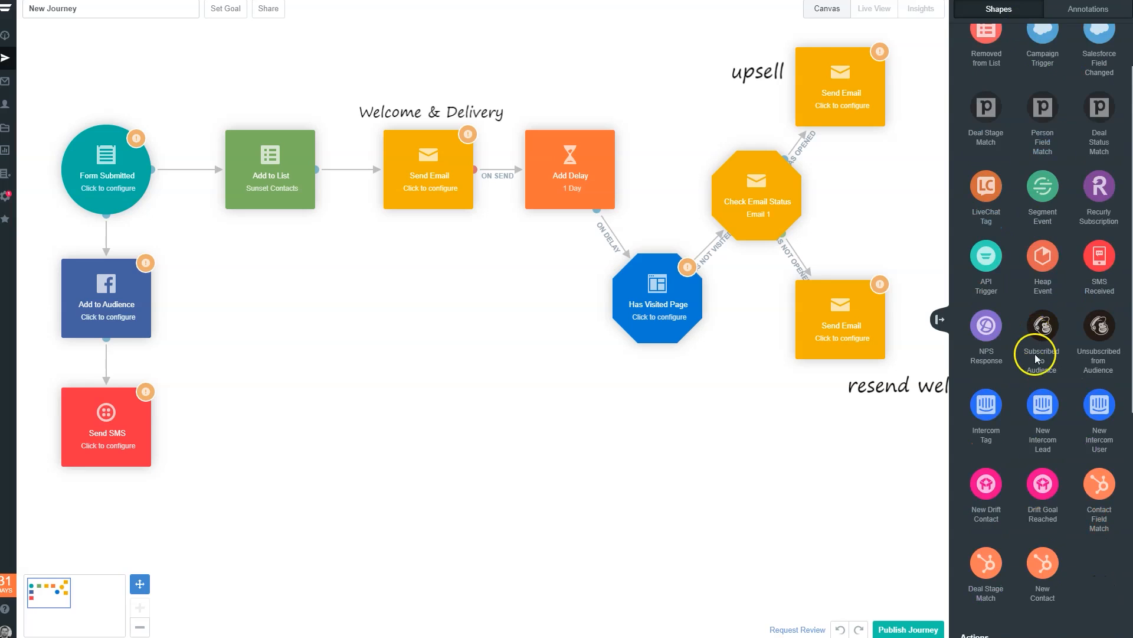
Add an Add to List action diagonally below Has Visited Page on its near side, connected through the Has Visited outcome.
scroll(1075, 340, "down", 3)
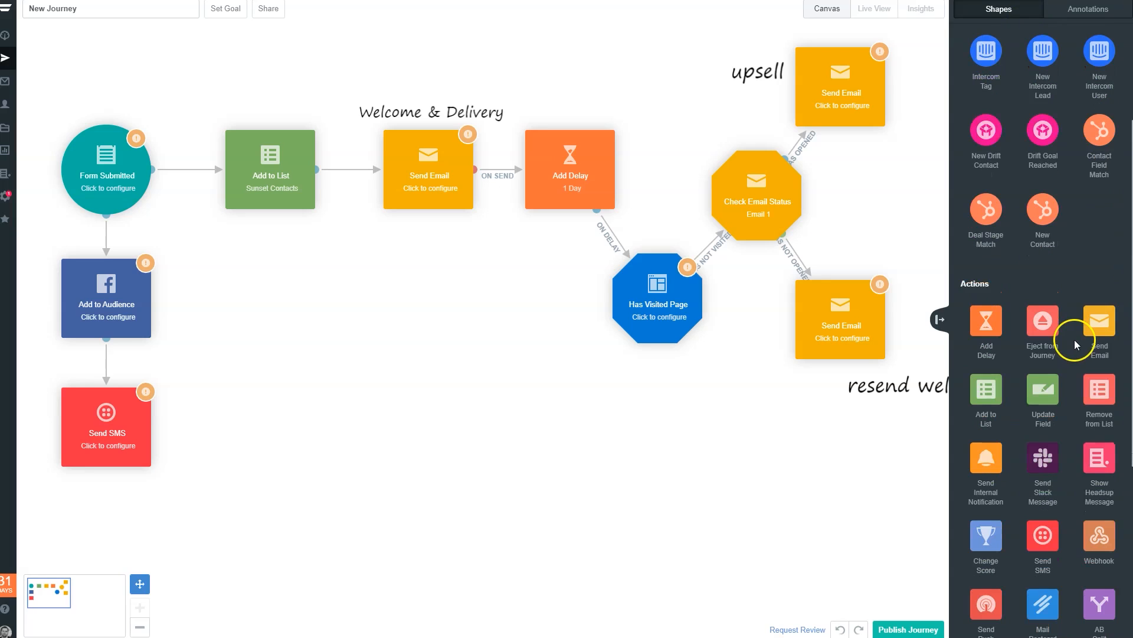
left_click_drag(1003, 306, 539, 407)
left_click(695, 291)
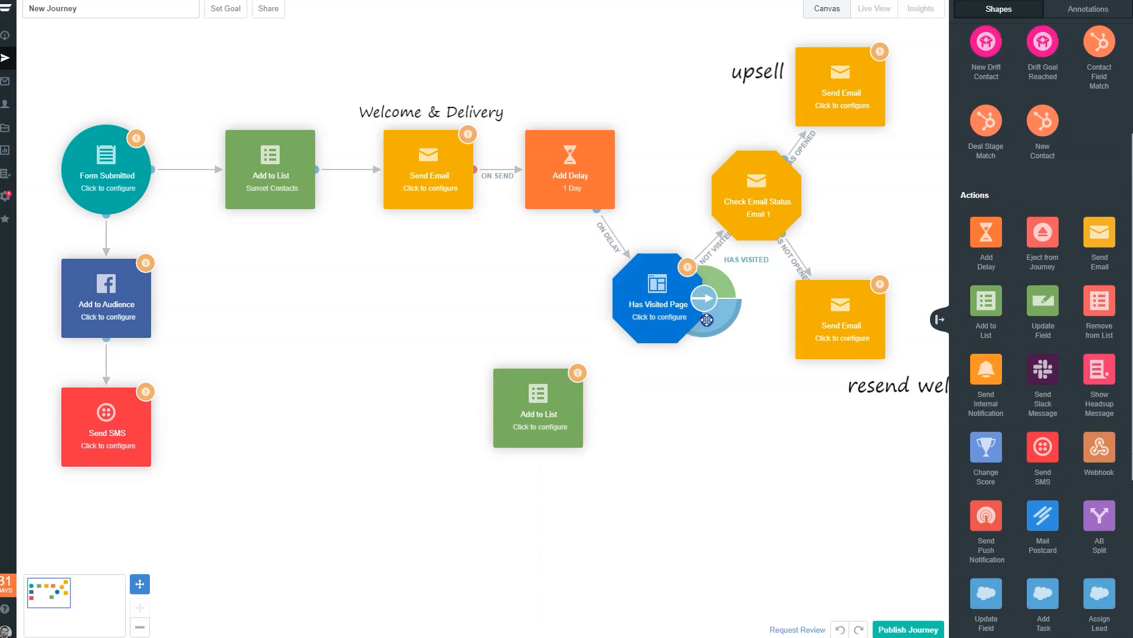
left_click_drag(715, 336, 507, 421)
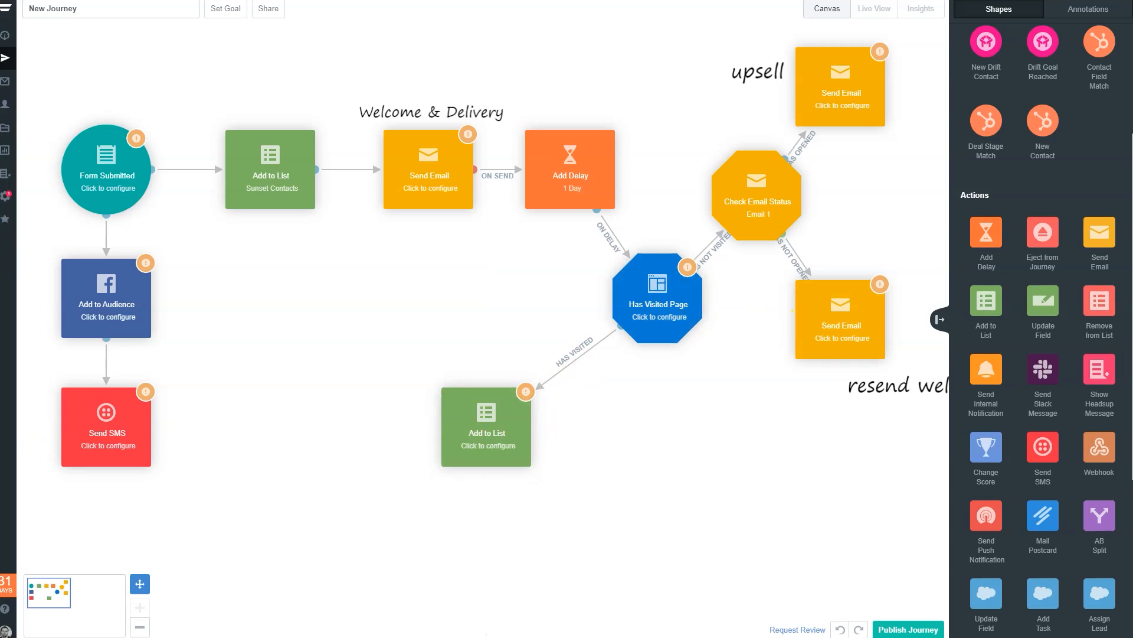
Add a Remove from List action beside the new Add to List, connected to Has Visited Page through the Has Visited outcome.
left_click_drag(1105, 321, 662, 450)
mouse_move(688, 336)
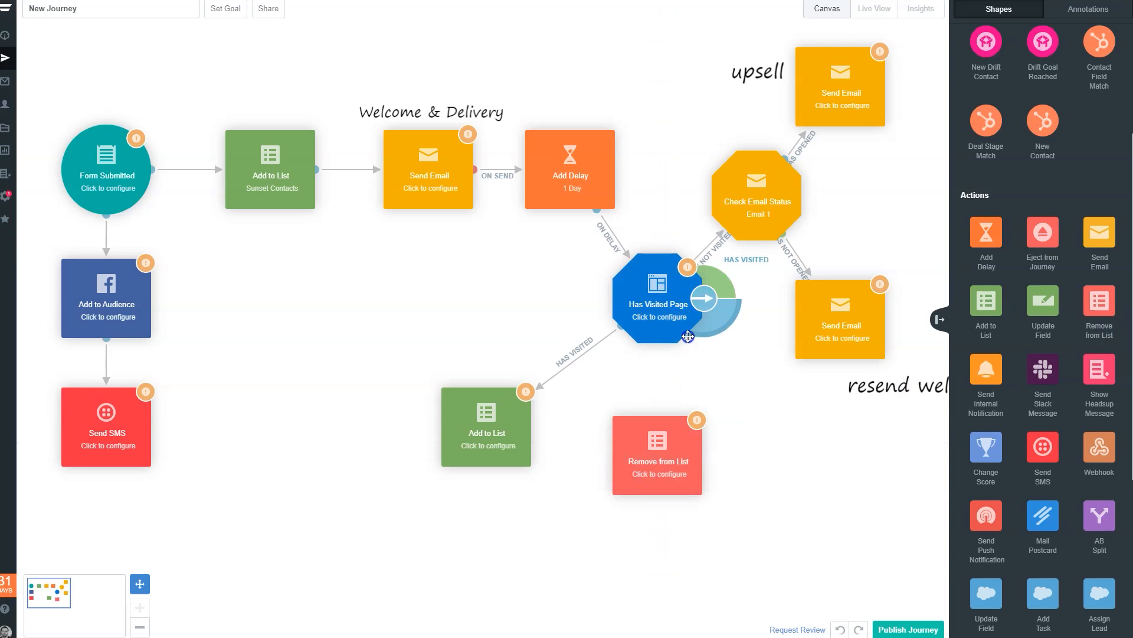
left_click_drag(711, 318, 624, 436)
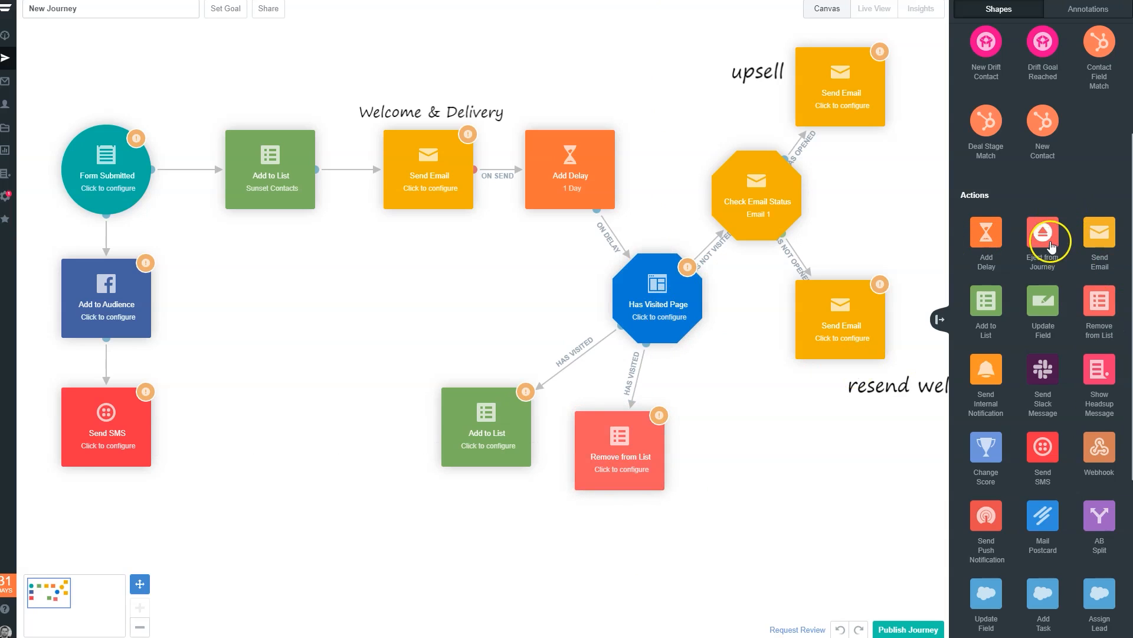
Add an Eject from Journey action connected through Has Visited, and space it and Remove from List out lower beneath Has Visited Page.
left_click_drag(1044, 233, 751, 447)
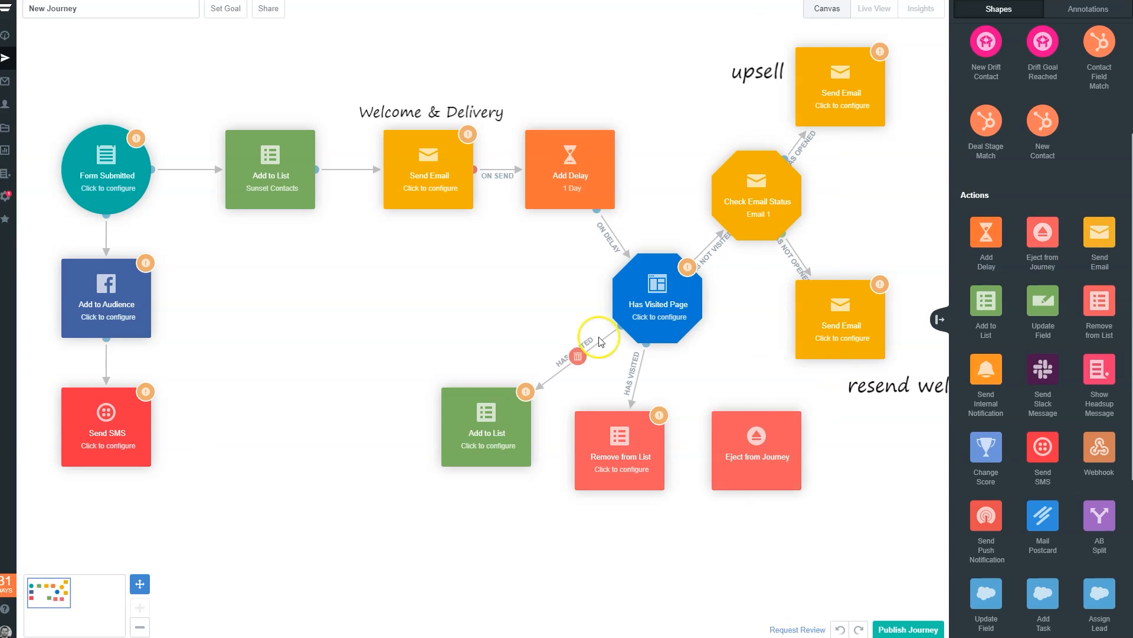
left_click_drag(706, 304, 765, 441)
left_click_drag(739, 444, 781, 420)
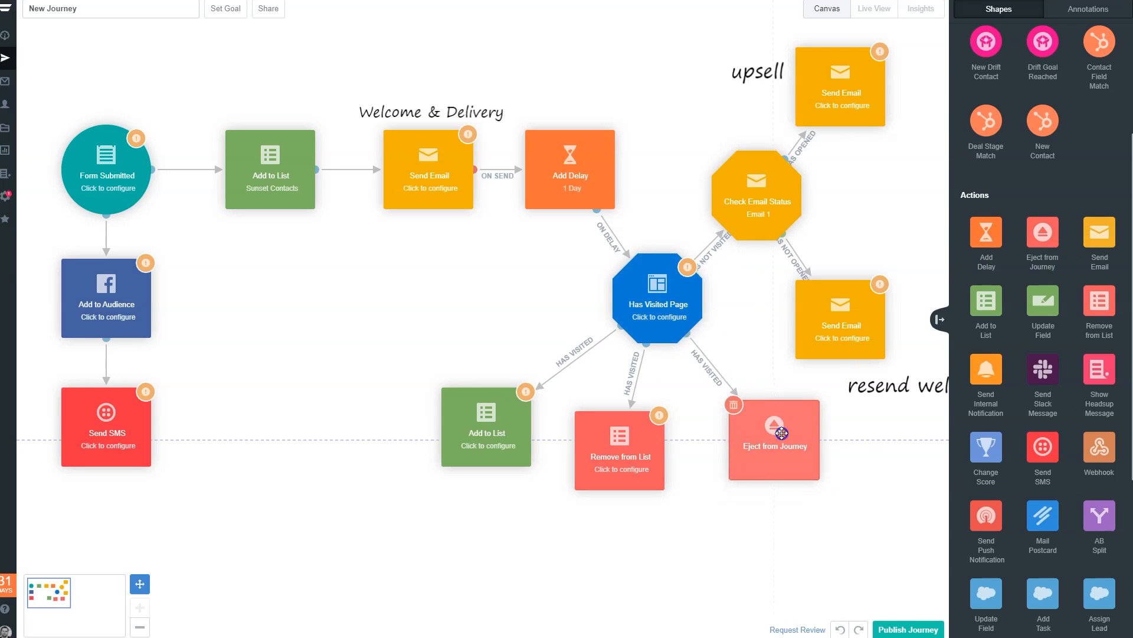
left_click_drag(663, 450, 613, 514)
left_click_drag(744, 428, 676, 497)
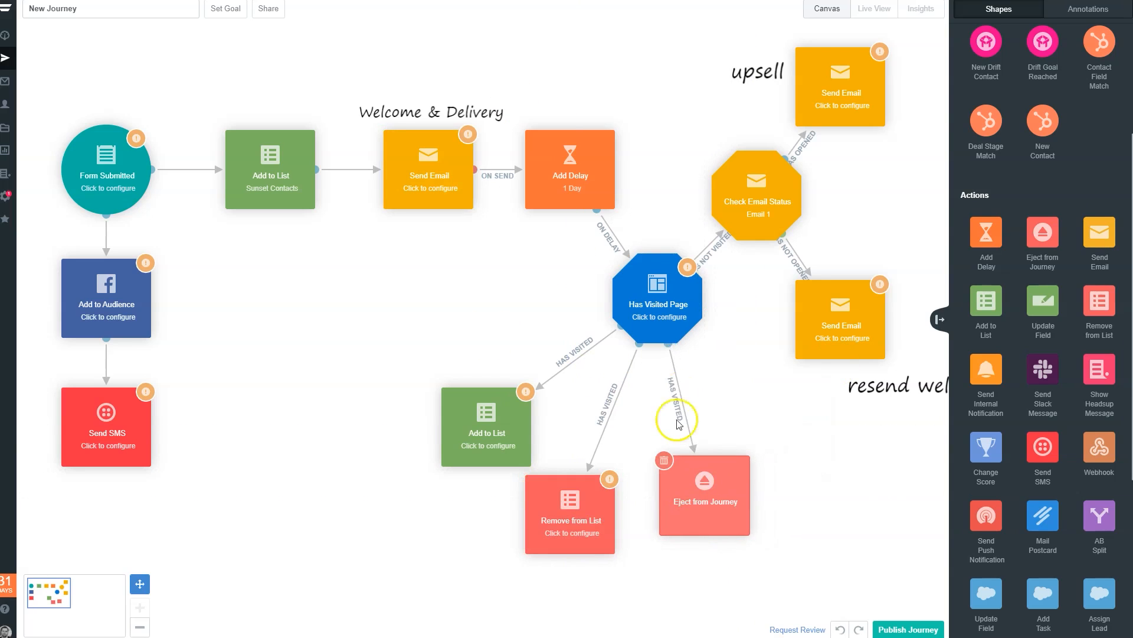
left_click(652, 309)
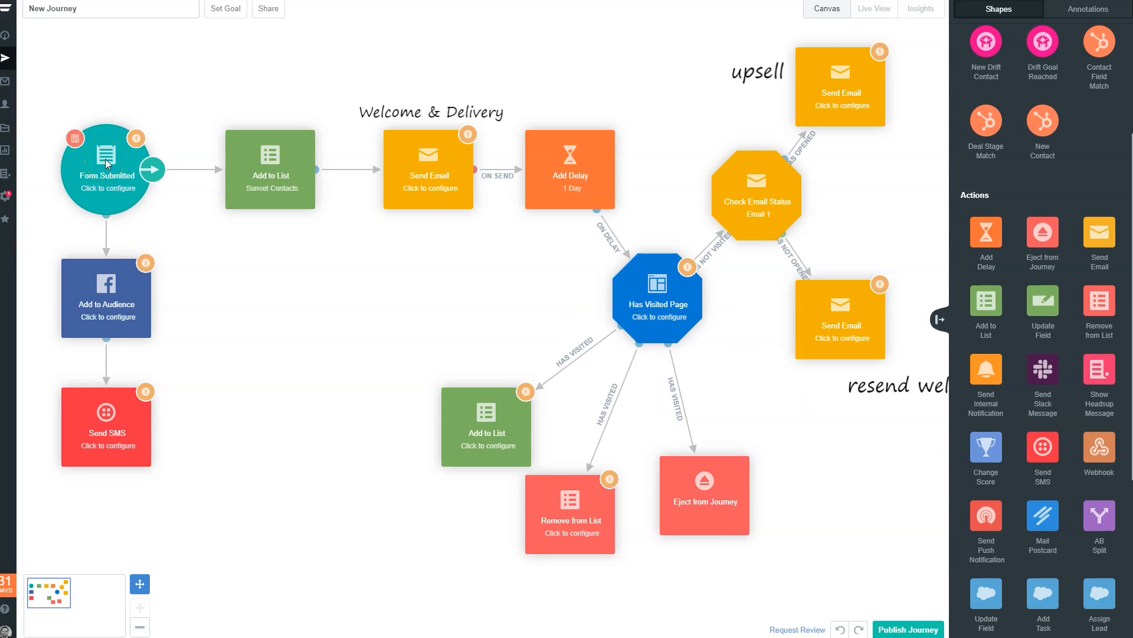
left_click(267, 172)
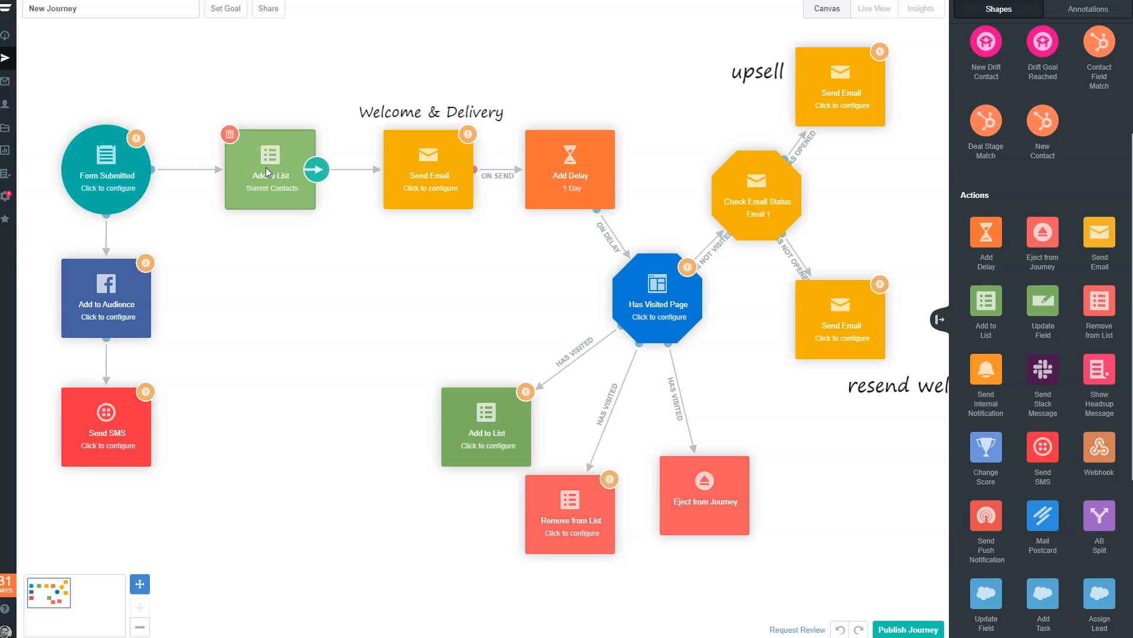
left_click(117, 297)
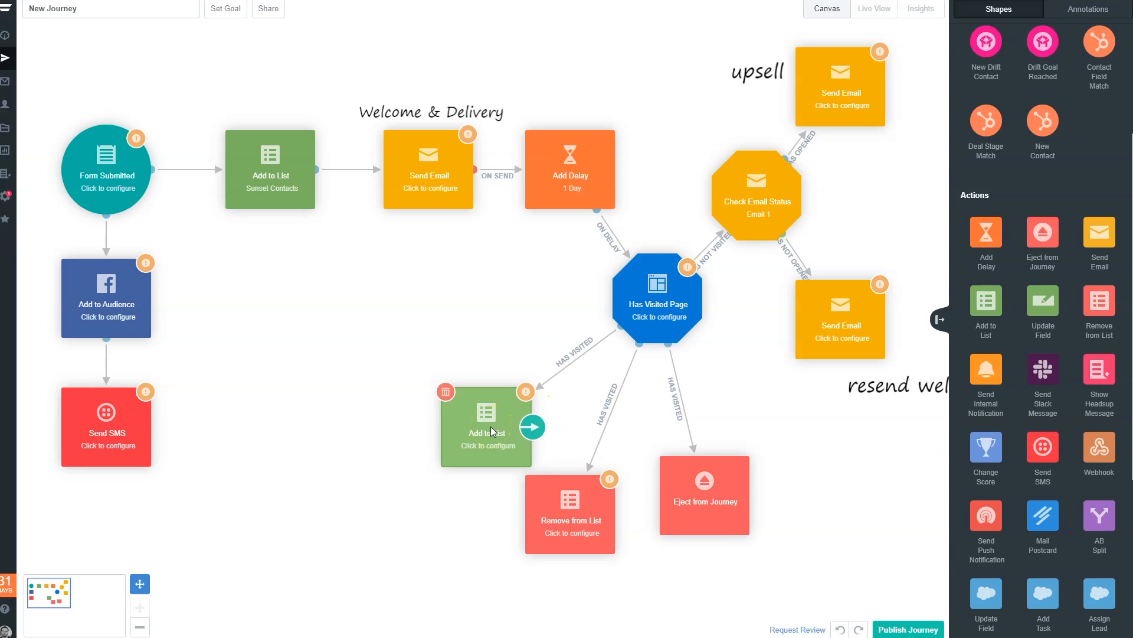
left_click(765, 508)
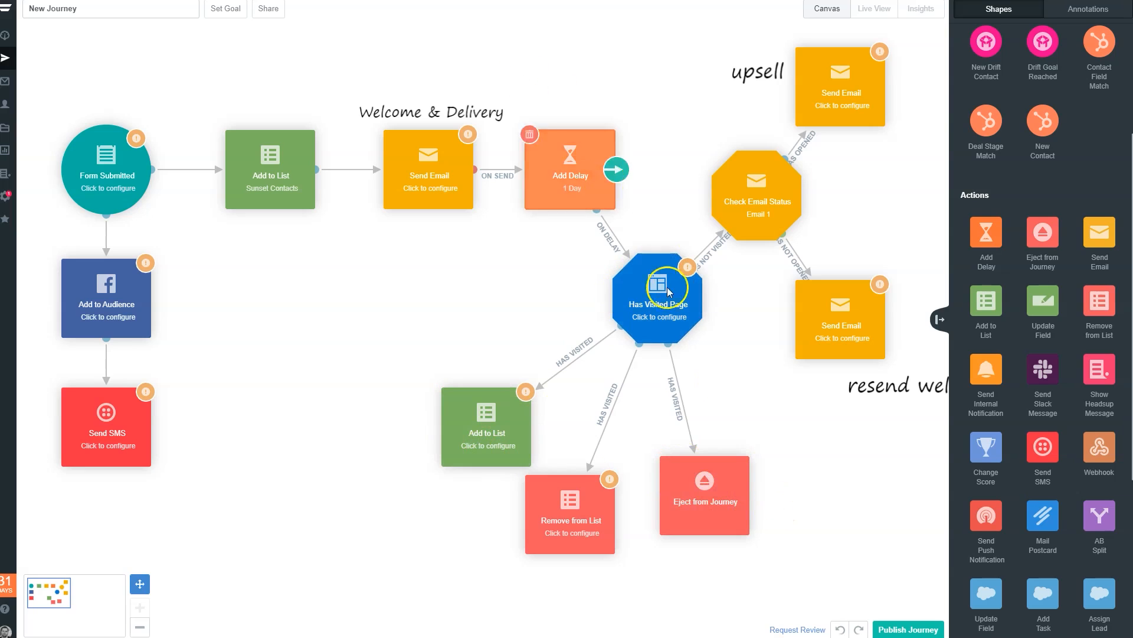
Draw a diagonal line annotation separating the Check Email Status branch from the rest, from beside Add Delay to beyond Eject from Journey.
left_click(1092, 14)
scroll(1007, 82, "up", 3)
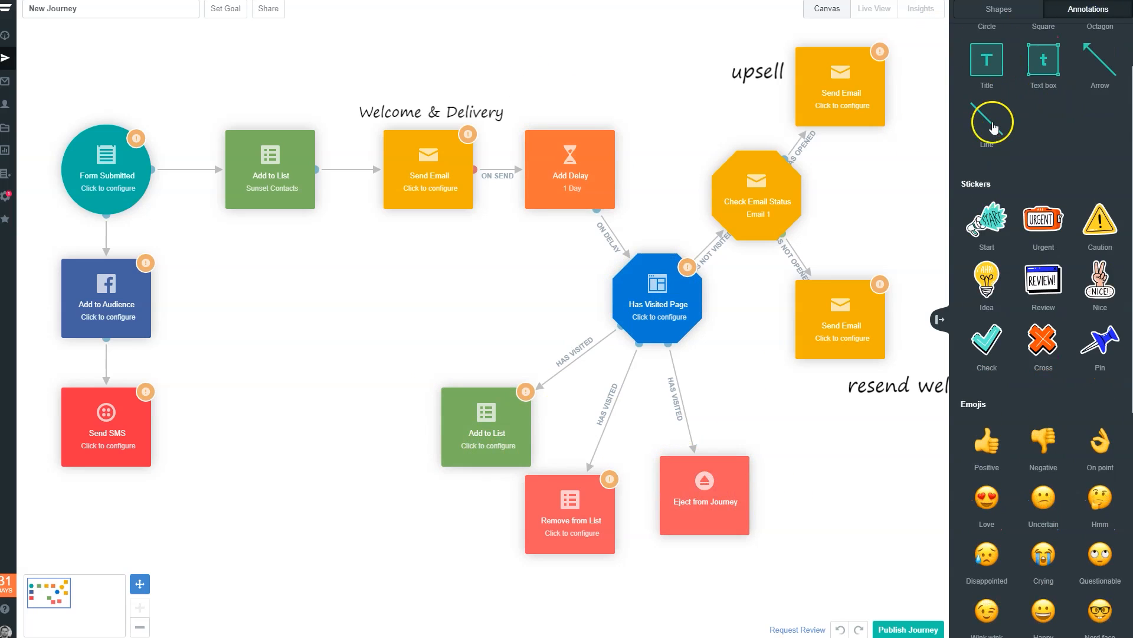
left_click_drag(728, 125, 657, 148)
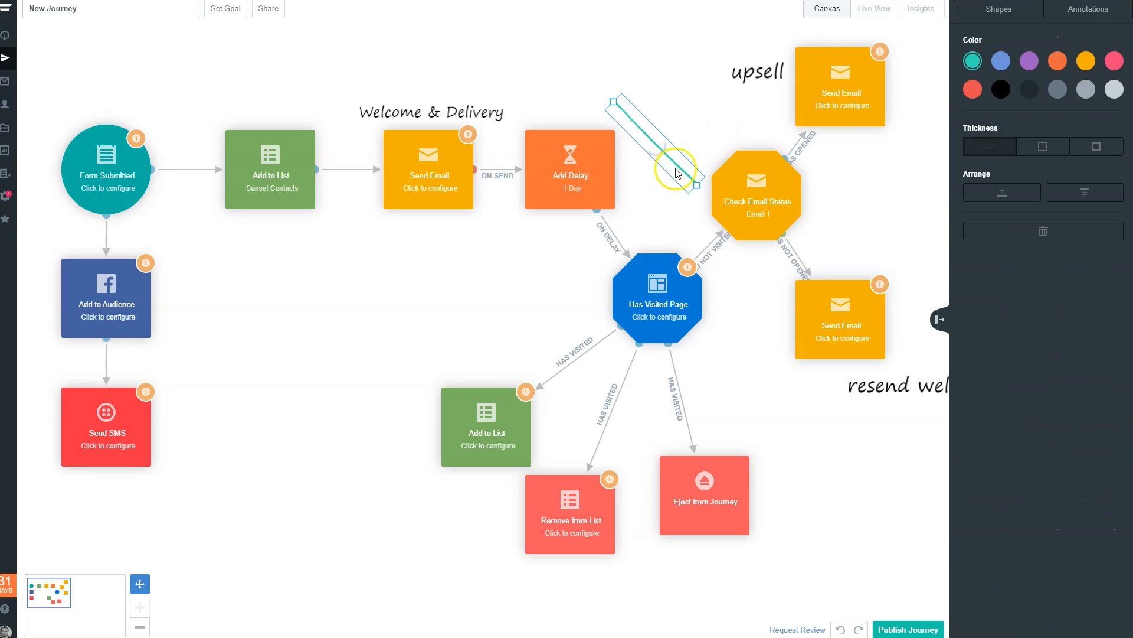
left_click_drag(699, 226, 863, 505)
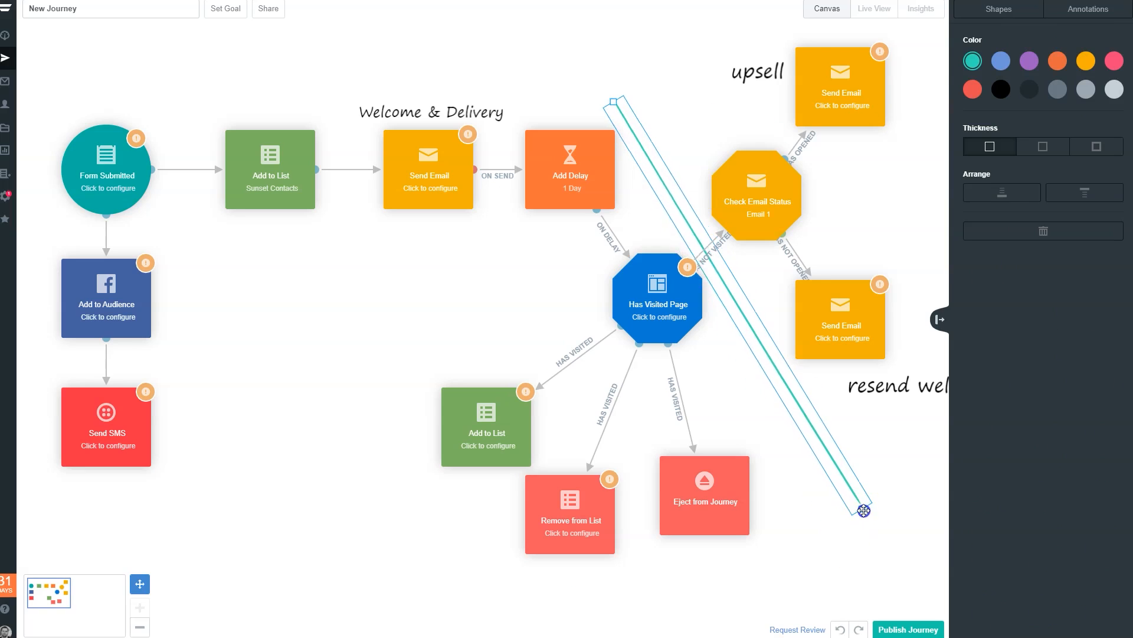
left_click(511, 286)
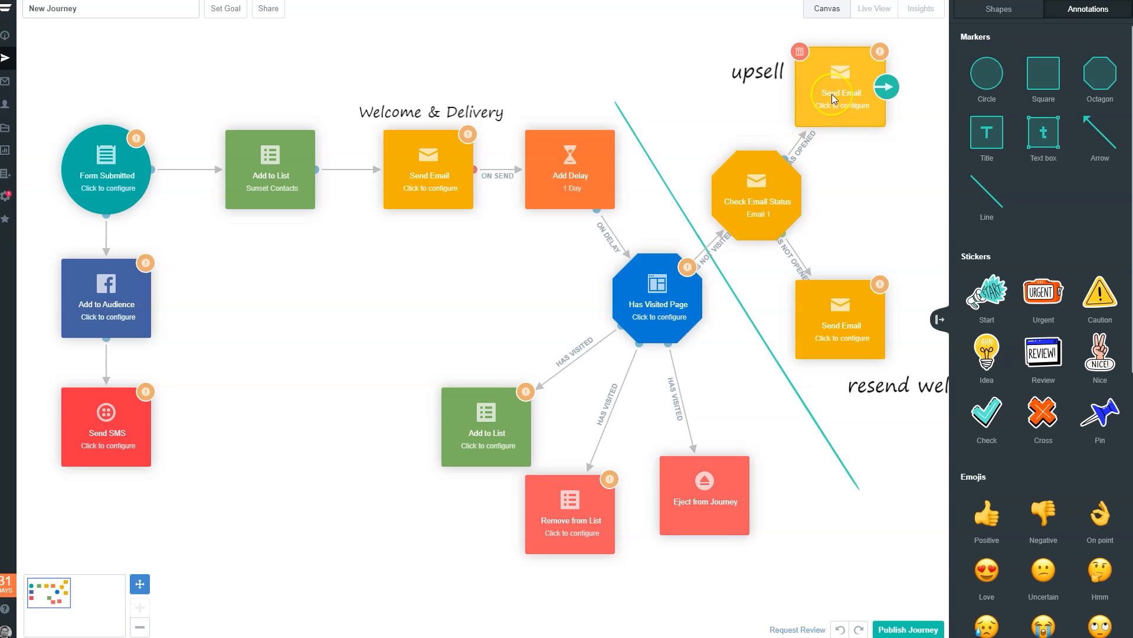
Review the whole journey from Form Submitted to the follow-up emails, and look through the available triggers, actions and conditions.
left_click(889, 86)
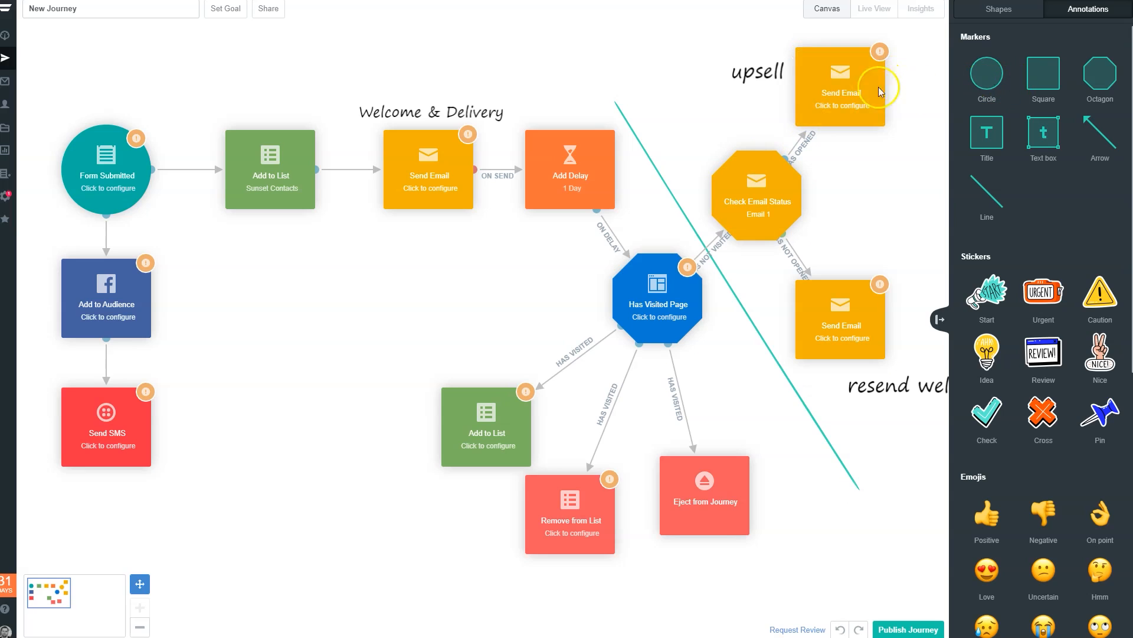
left_click_drag(694, 418, 489, 384)
left_click_drag(798, 112, 641, 197)
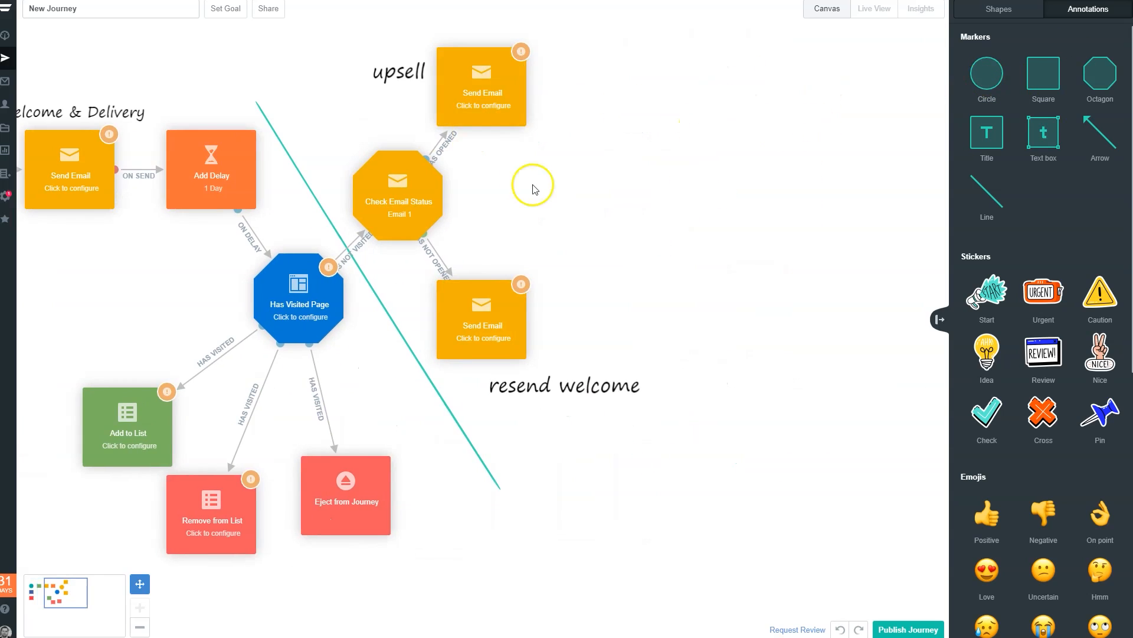
left_click_drag(525, 189, 885, 158)
mouse_move(500, 269)
left_mouse_down()
mouse_move(500, 259)
mouse_move(489, 298)
mouse_move(516, 302)
mouse_move(451, 284)
left_mouse_up()
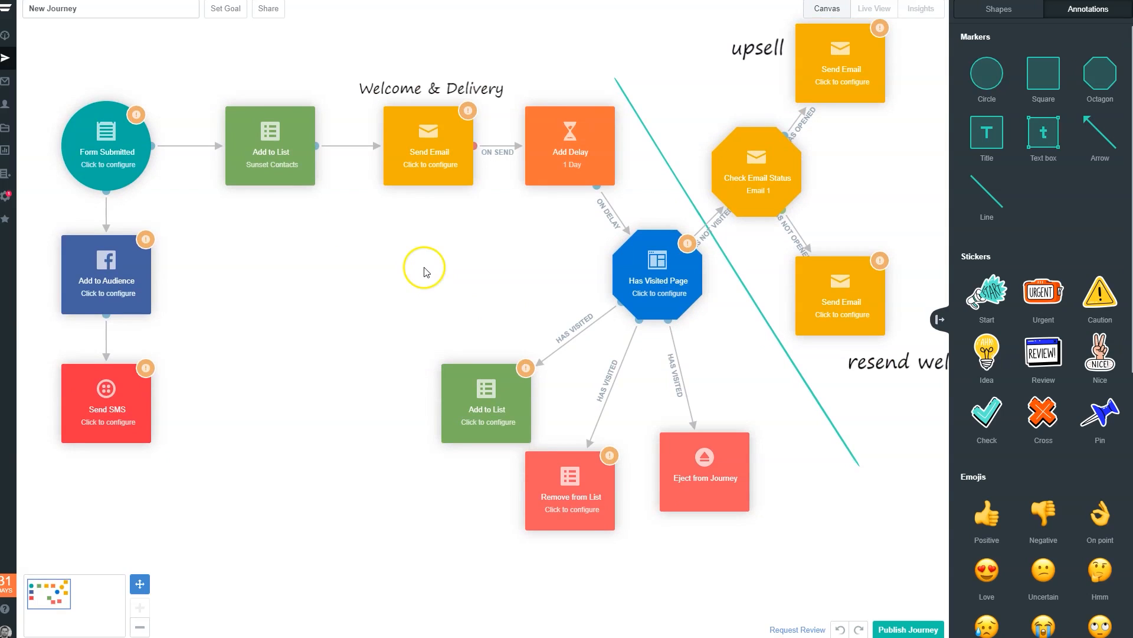
mouse_move(104, 281)
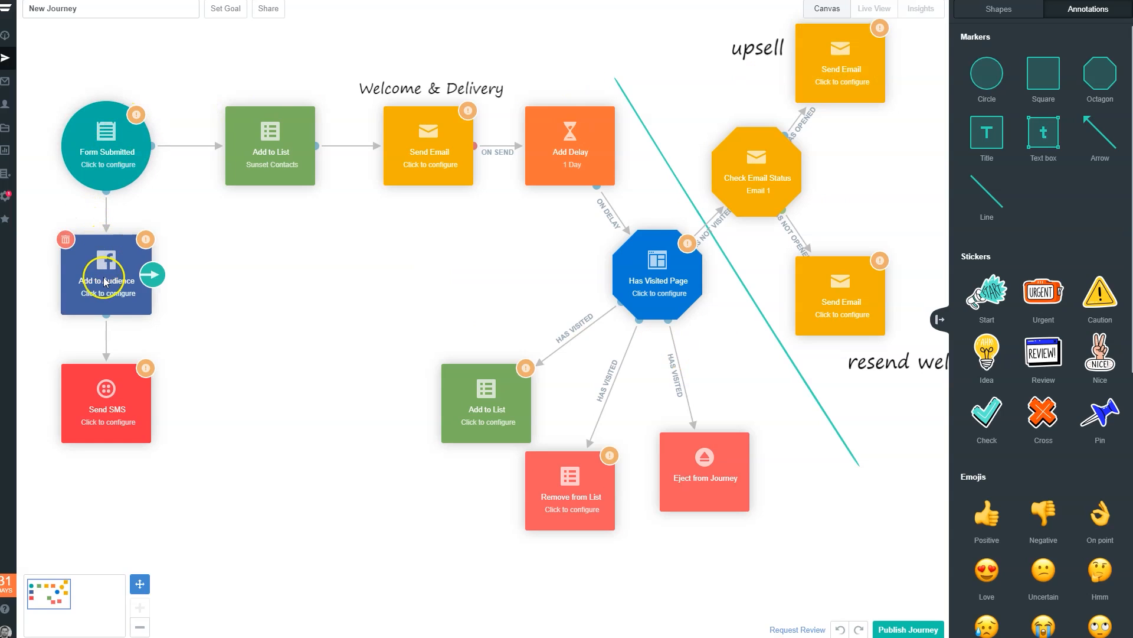
mouse_move(110, 399)
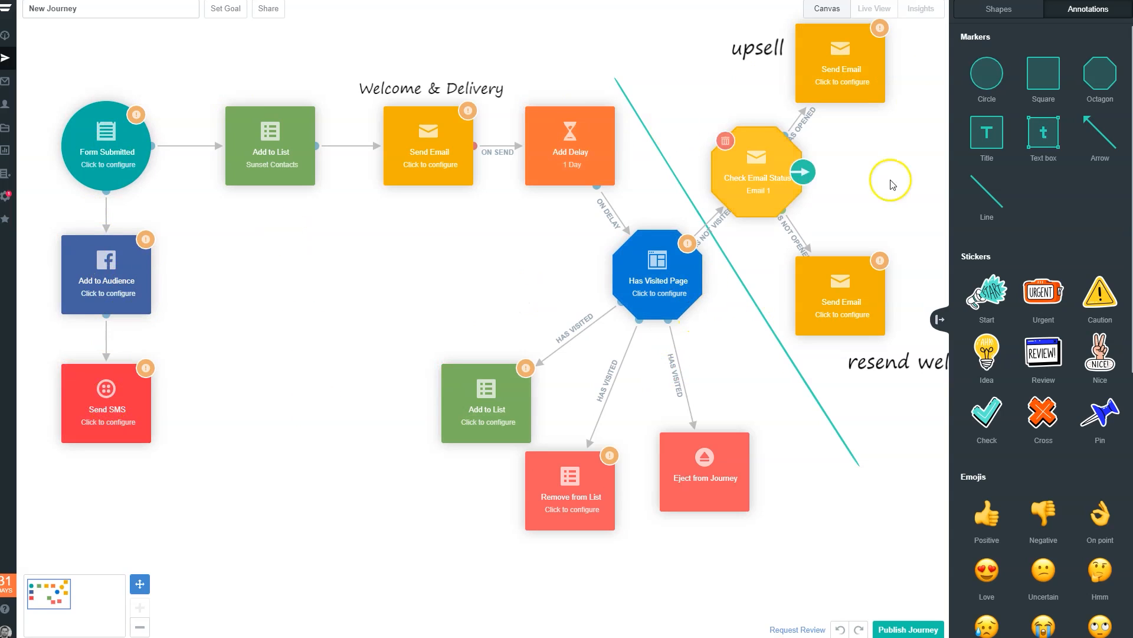
left_click(1004, 8)
scroll(1063, 402, "down", 10)
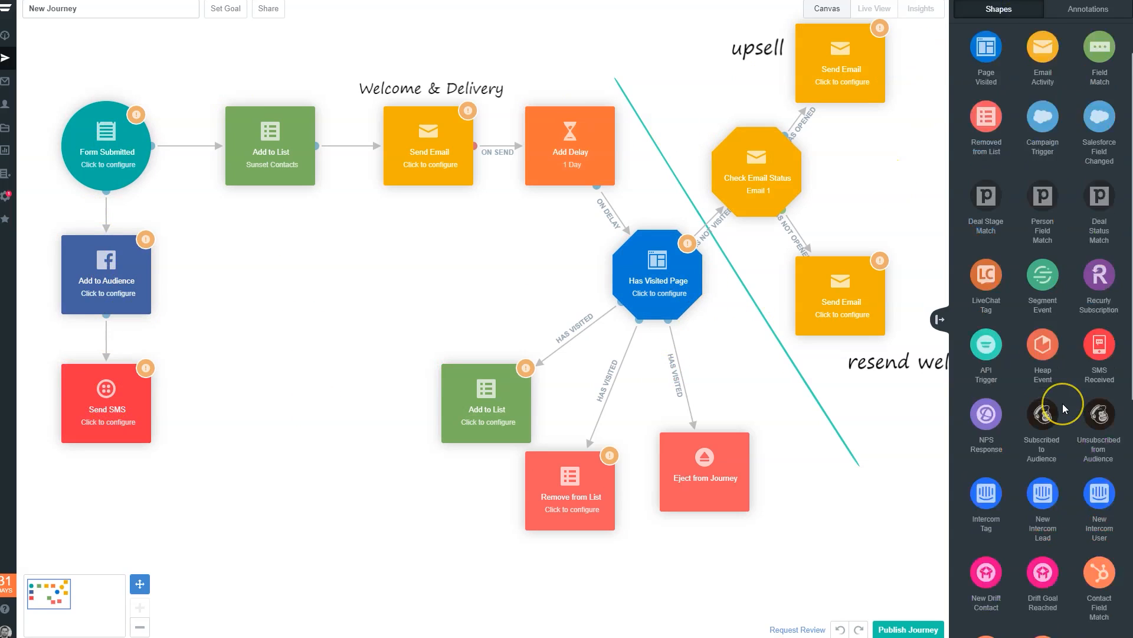
scroll(1063, 402, "down", 6)
scroll(1065, 409, "down", 6)
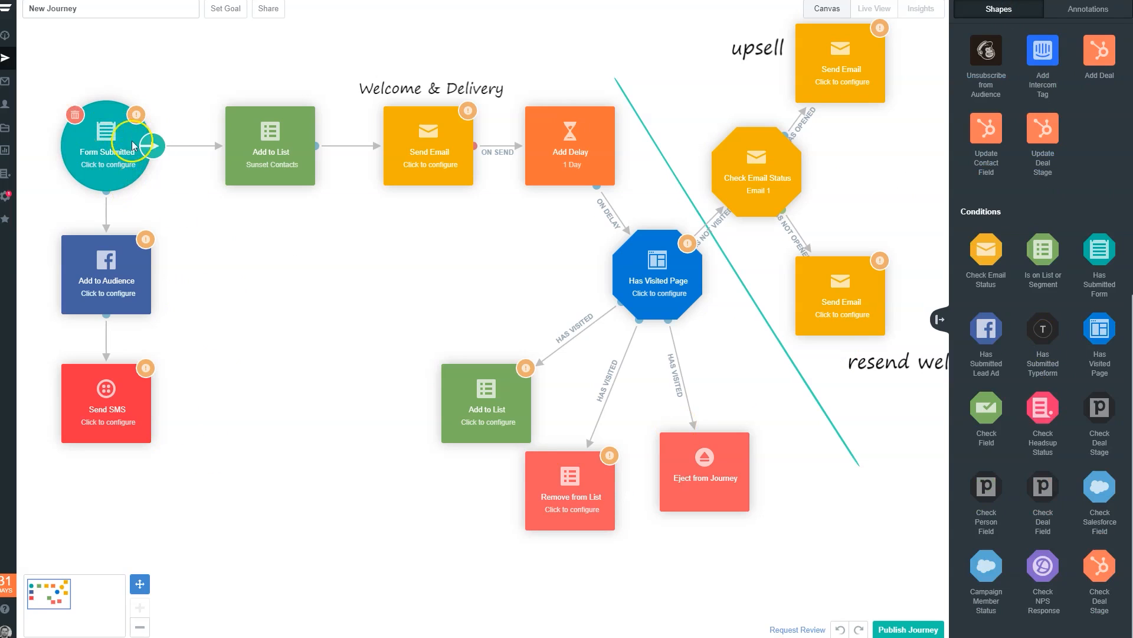
left_click_drag(532, 411, 760, 332)
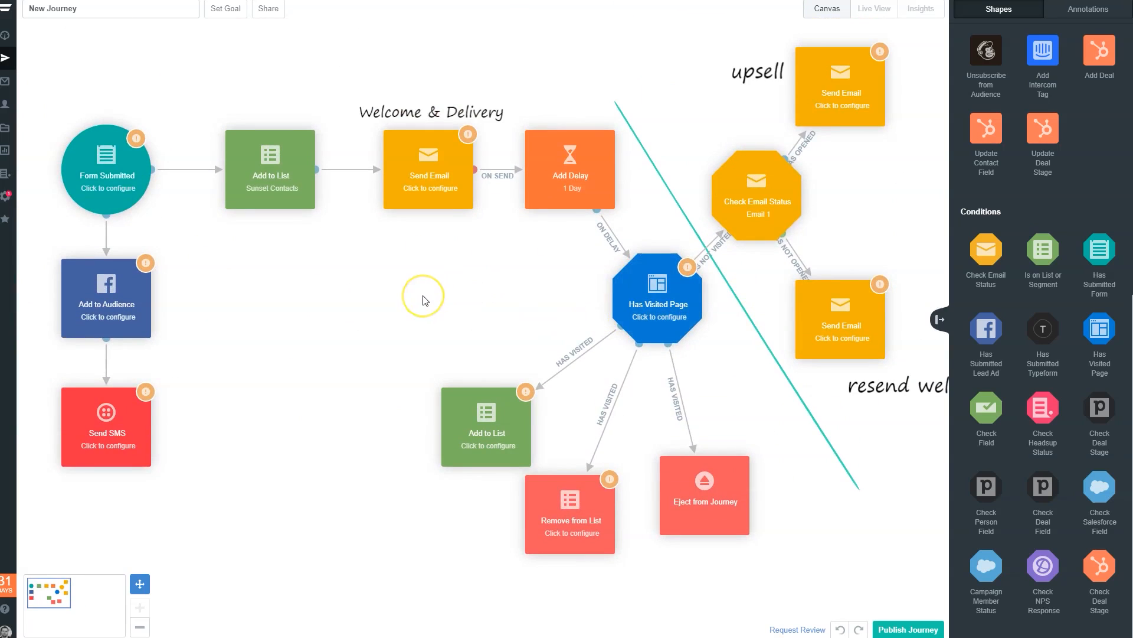